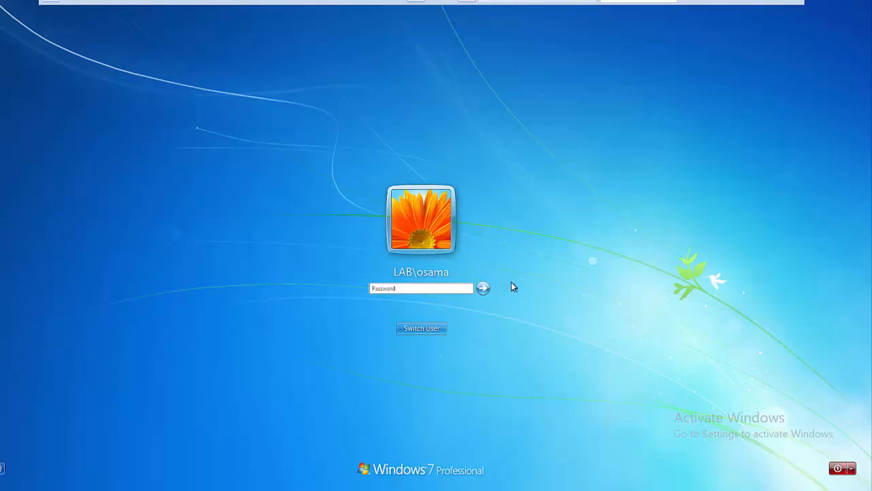
Log in to the Windows 7 client with the domain user's account password
{"action": "type", "text": "•••••••••••••"}
{"action": "key", "text": "Return"}
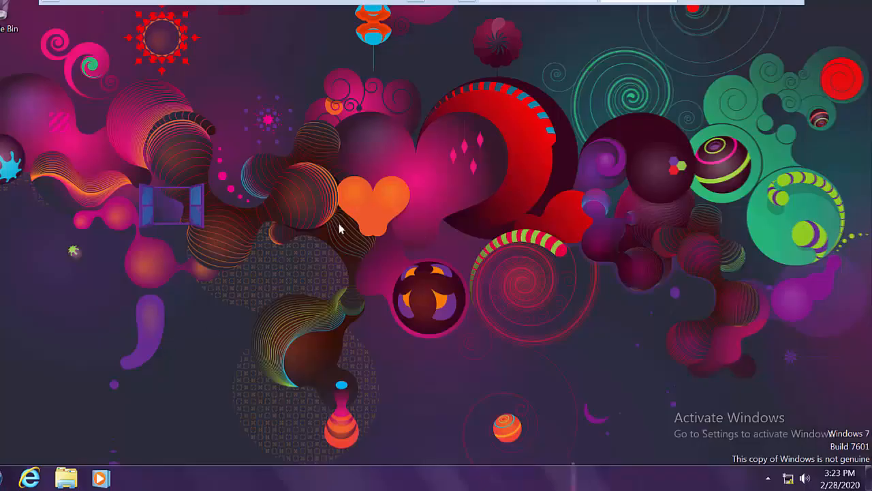
View the System and Security category in Control Panel and close the window
{"action": "left_click", "coordinate": [2, 477]}
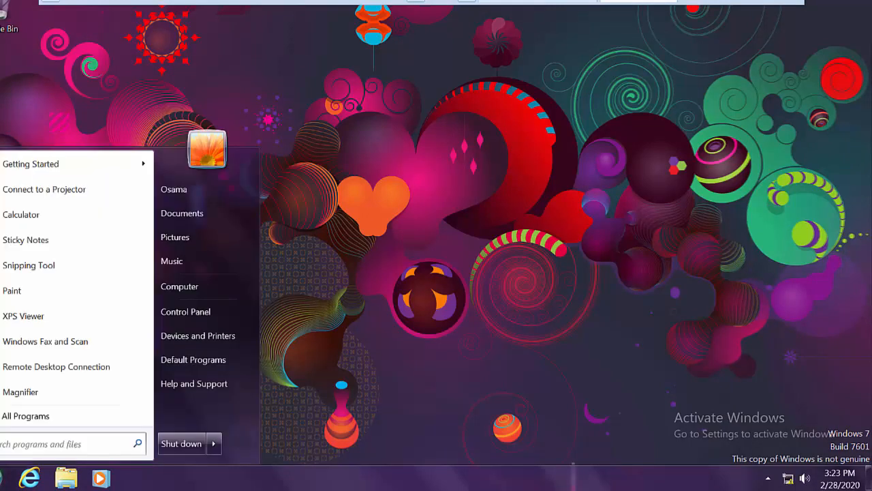
{"action": "left_click", "coordinate": [191, 315]}
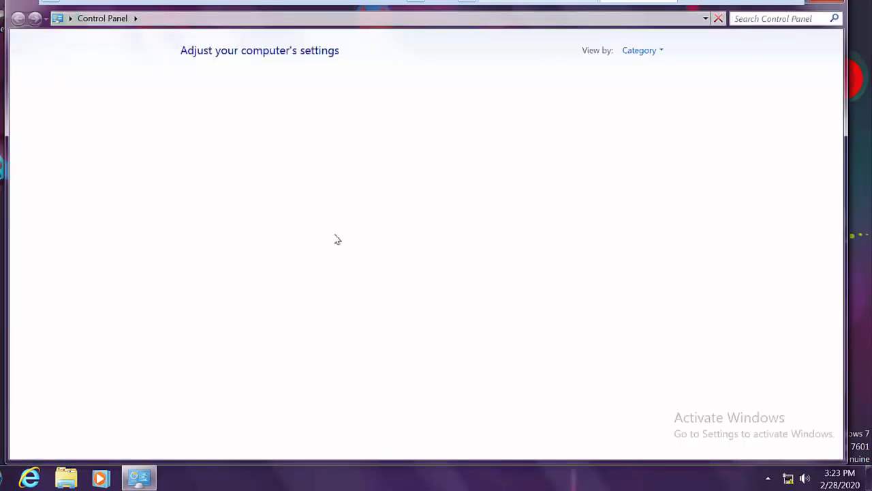
{"action": "left_click", "coordinate": [302, 89]}
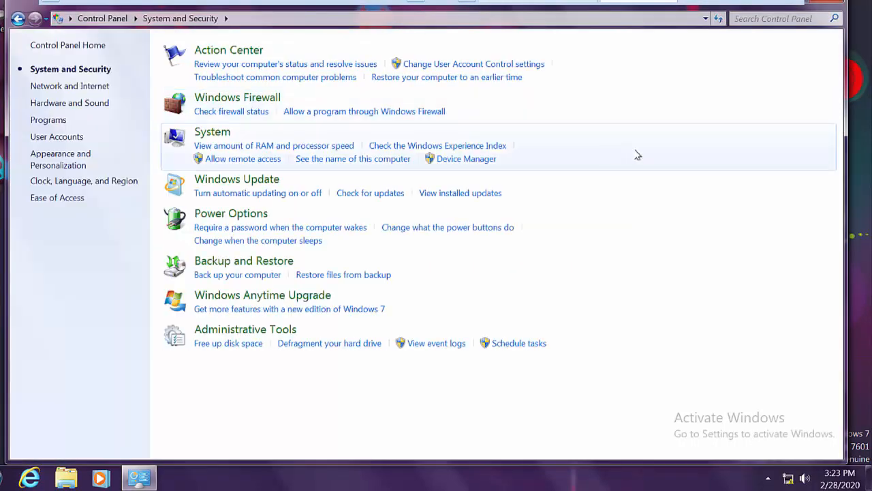
{"action": "left_click", "coordinate": [833, 3]}
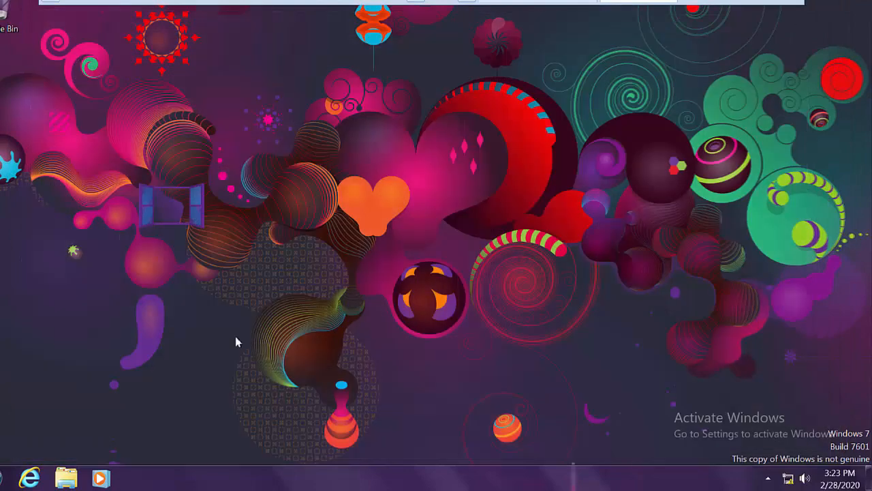
Check the client's IP configuration by running ipconfig in Command Prompt, and minimize its window
{"action": "left_click", "coordinate": [4, 477]}
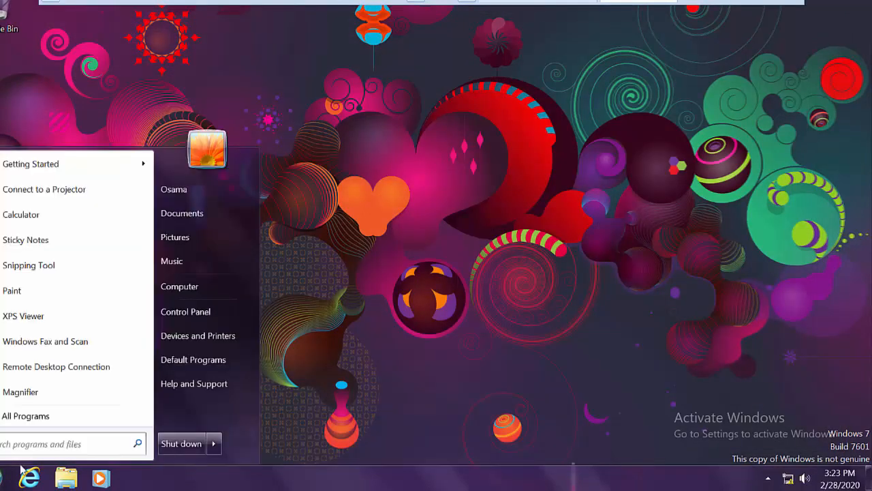
{"action": "type", "text": "cmd"}
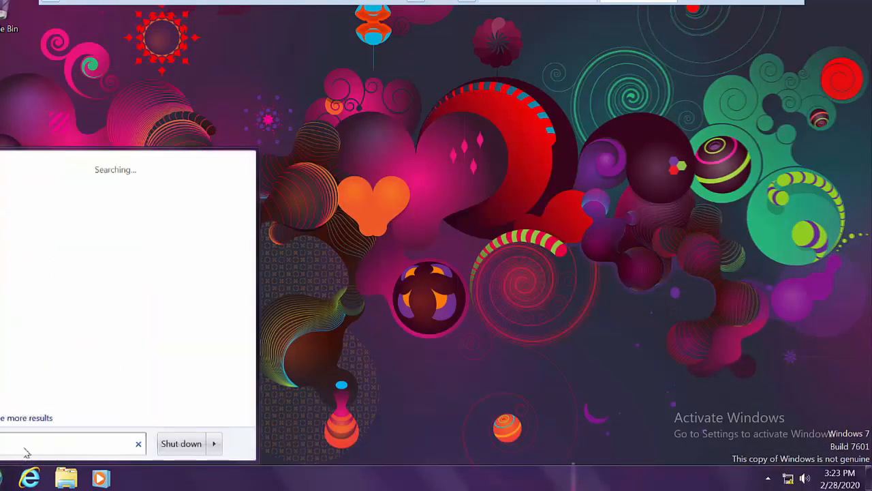
{"action": "key", "text": "Return"}
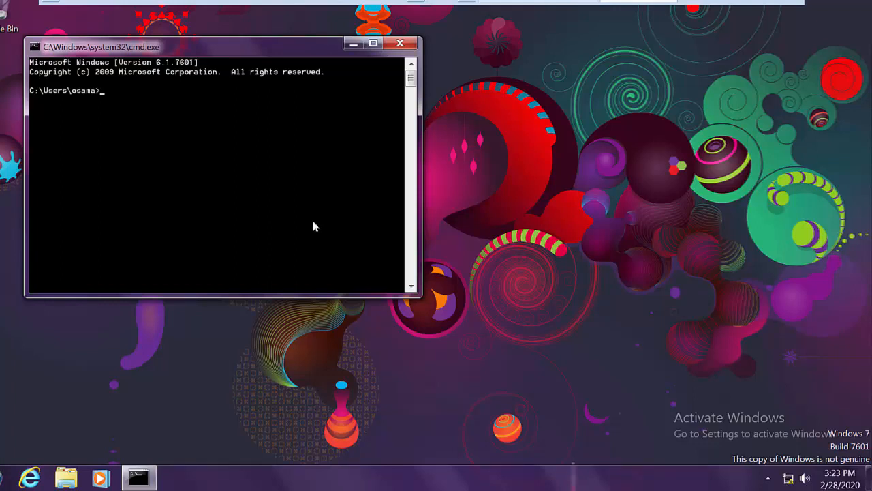
{"action": "type", "text": "ipconfig"}
{"action": "key", "text": "Return"}
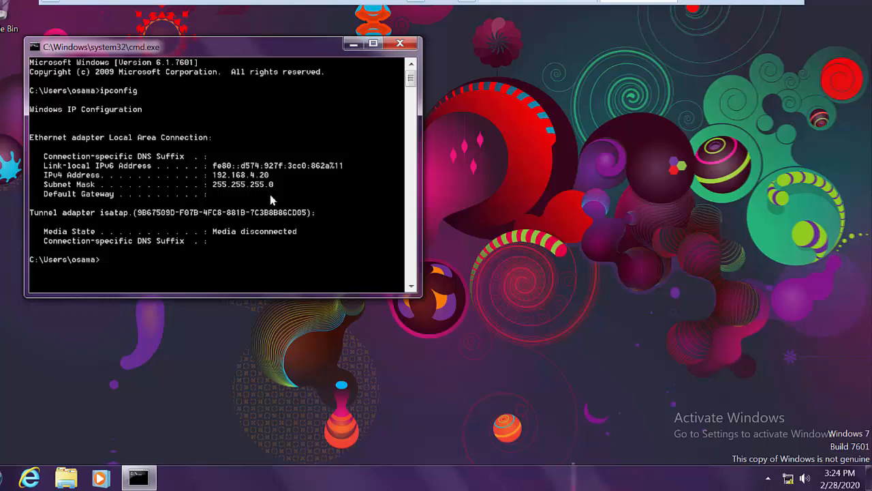
{"action": "left_click", "coordinate": [354, 43]}
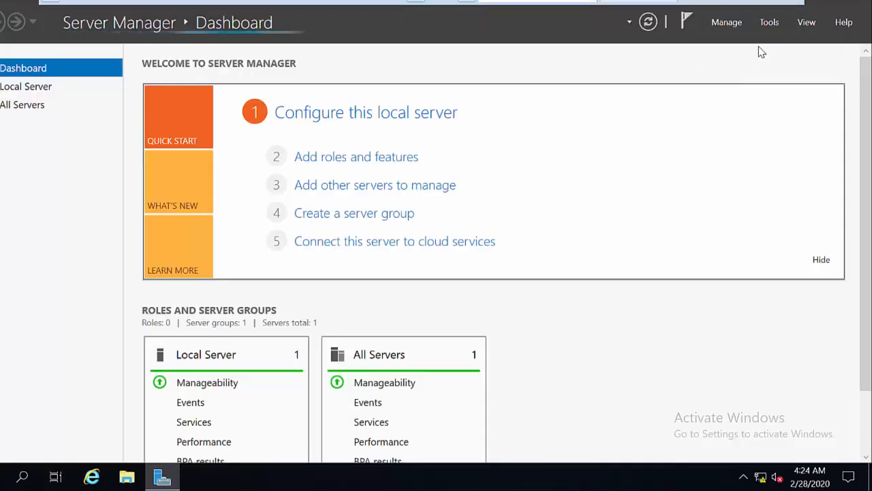
On the server, open Active Directory Users and Computers and view the HR organizational unit under lab.com
{"action": "left_click", "coordinate": [768, 24]}
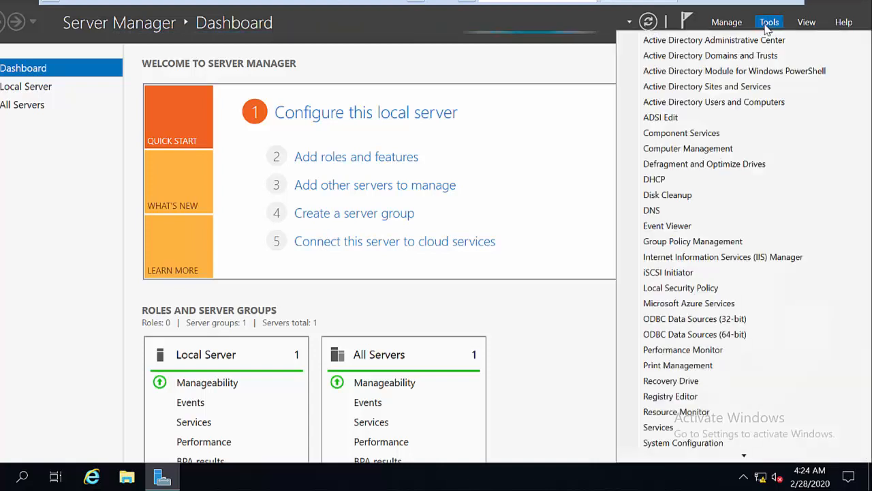
{"action": "left_click", "coordinate": [721, 102]}
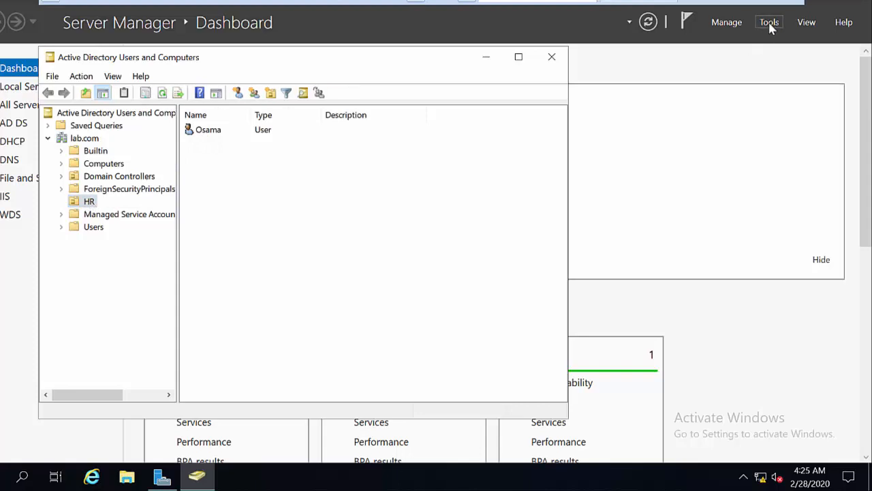
Open the Group Policy Management console, move its window aside, and minimize Active Directory Users and Computers
{"action": "left_click", "coordinate": [769, 23]}
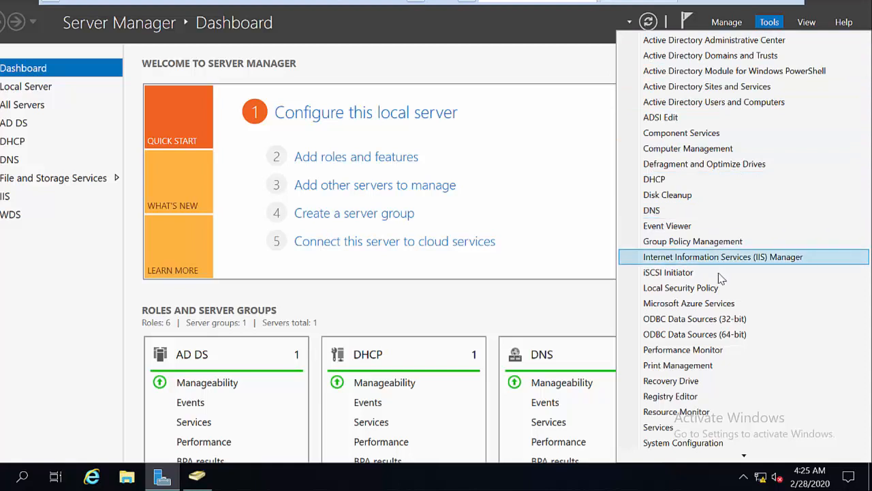
{"action": "left_click", "coordinate": [702, 242]}
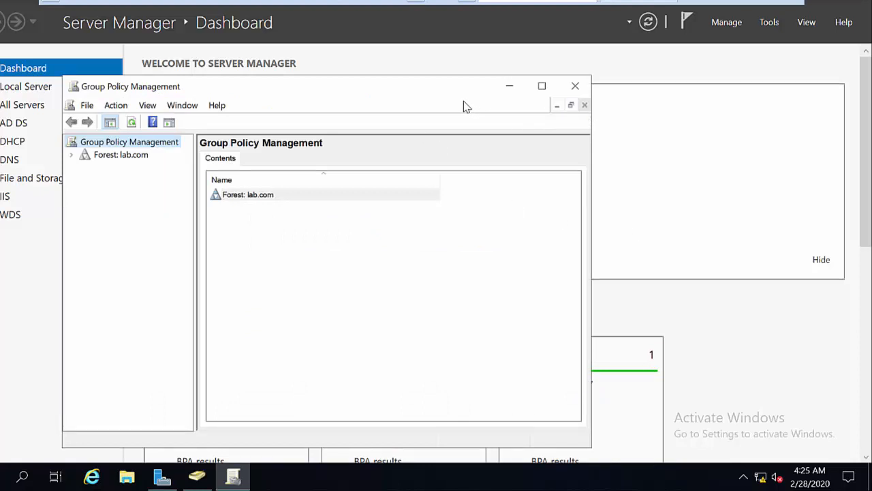
{"action": "left_click_drag", "start_coordinate": [470, 87], "coordinate": [626, 73]}
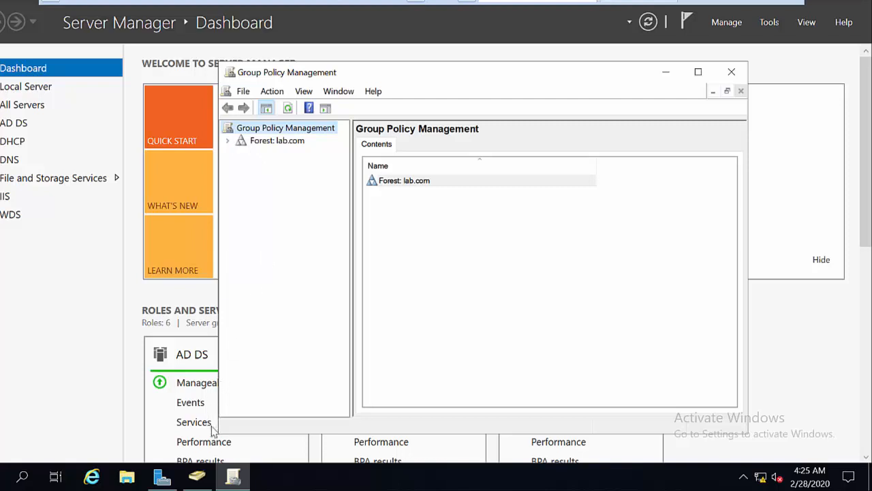
{"action": "left_click", "coordinate": [201, 477]}
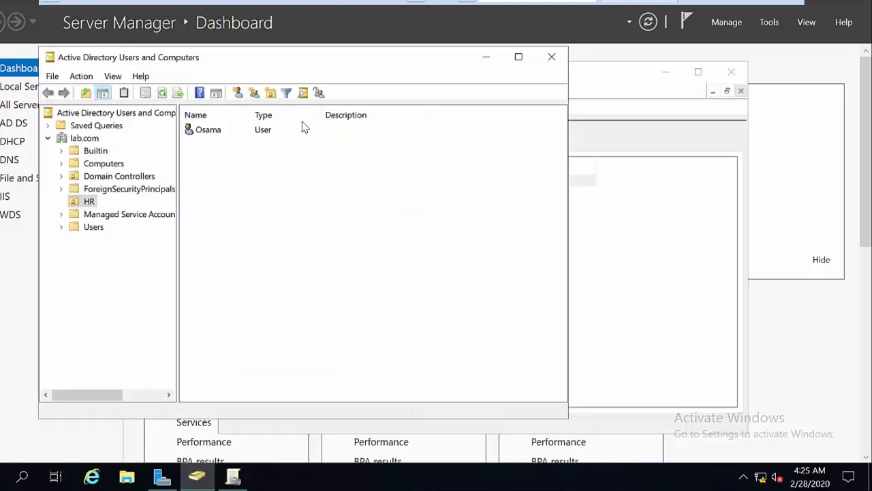
{"action": "left_click", "coordinate": [488, 61]}
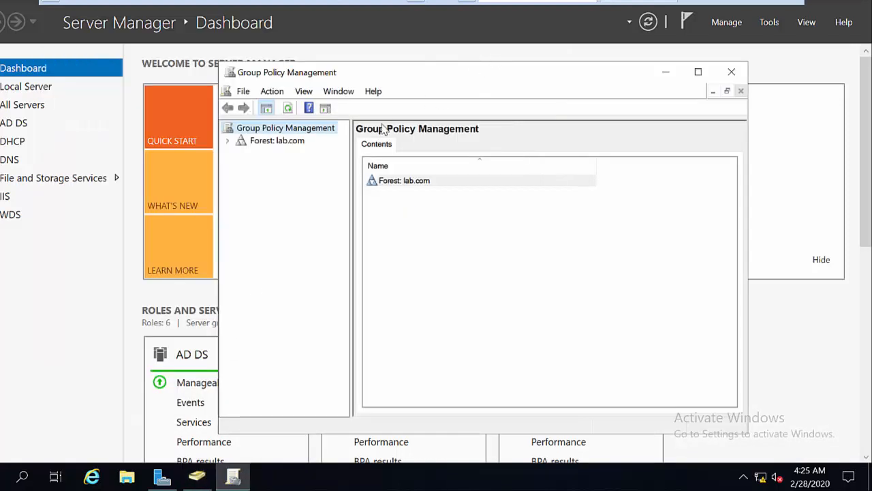
Expand the lab.com forest down to the lab.com domain's contents and widen the console tree to show full names
{"action": "left_click", "coordinate": [229, 141]}
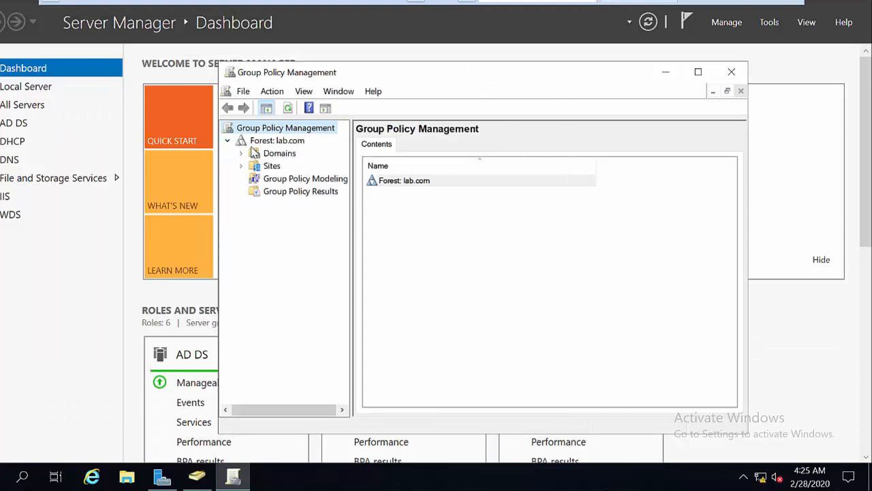
{"action": "left_click", "coordinate": [241, 154]}
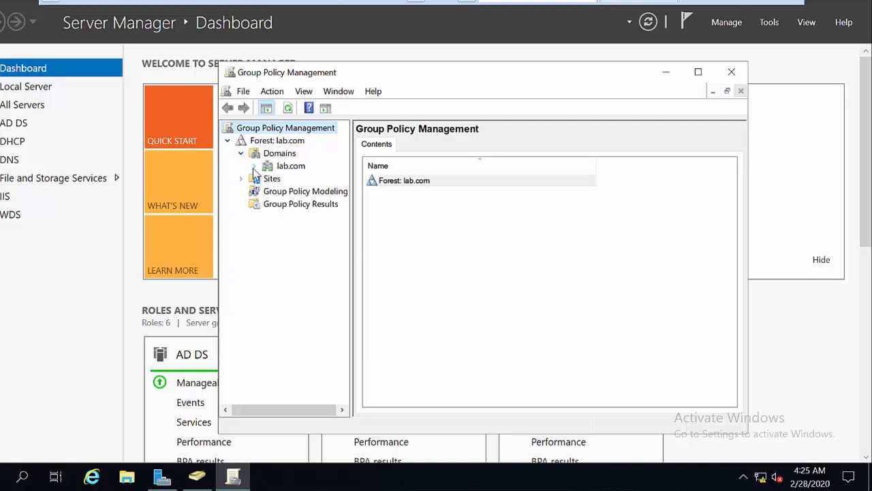
{"action": "left_click", "coordinate": [254, 166]}
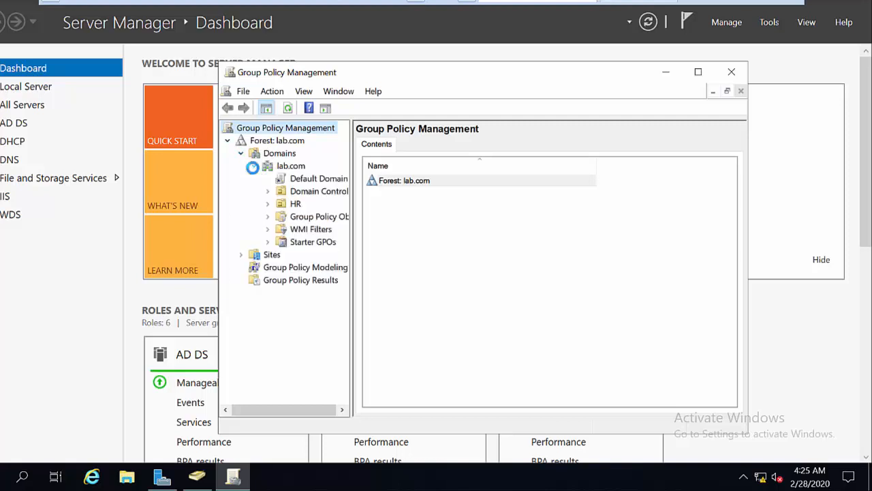
{"action": "left_click", "coordinate": [382, 180]}
{"action": "left_click_drag", "start_coordinate": [352, 245], "coordinate": [395, 247]}
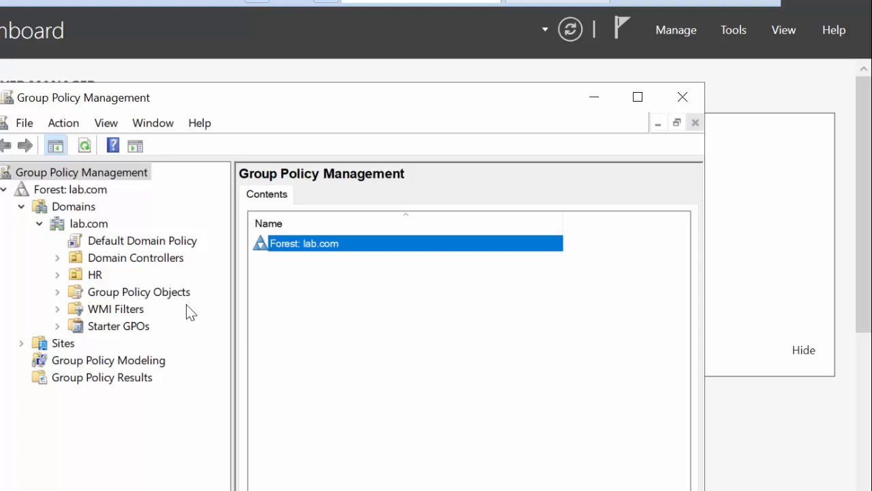
Open the Default Domain Policy of lab.com for editing
{"action": "left_click", "coordinate": [140, 240]}
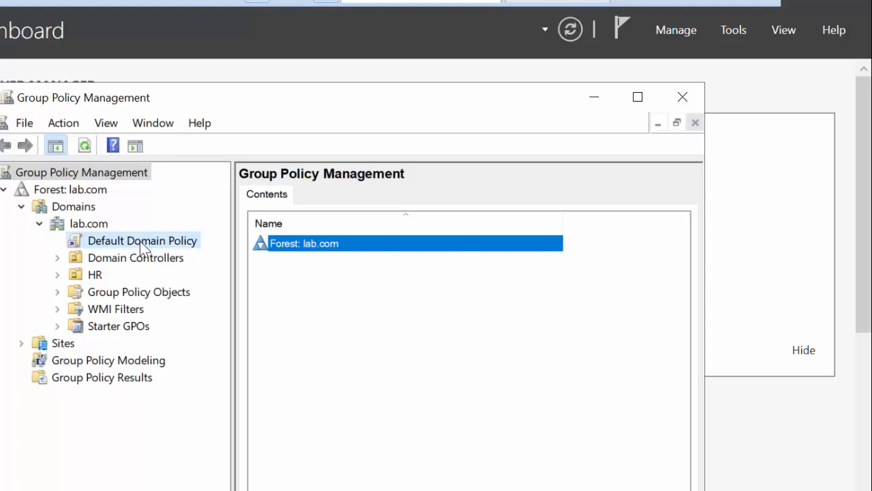
{"action": "key", "text": "Return"}
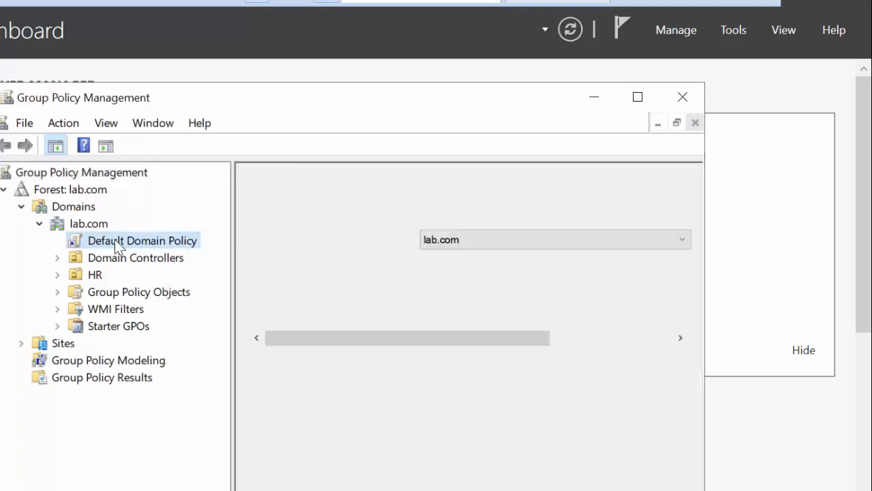
{"action": "right_click", "coordinate": [115, 242]}
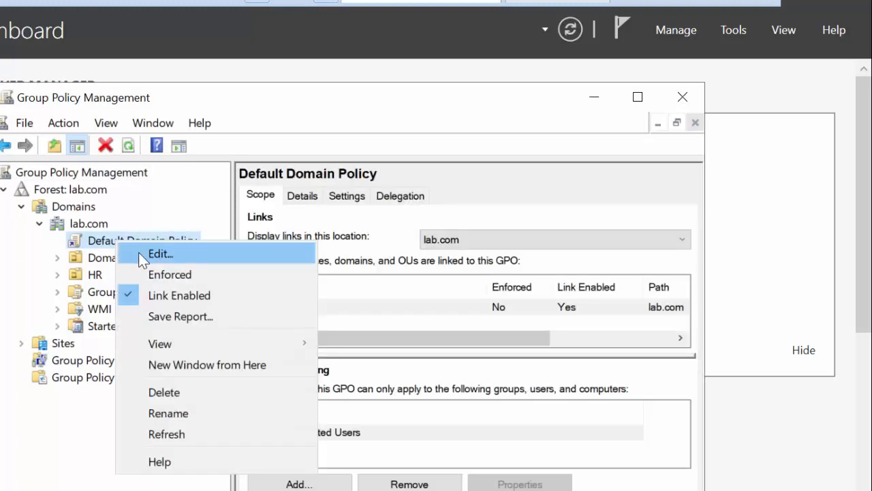
{"action": "left_click", "coordinate": [139, 252]}
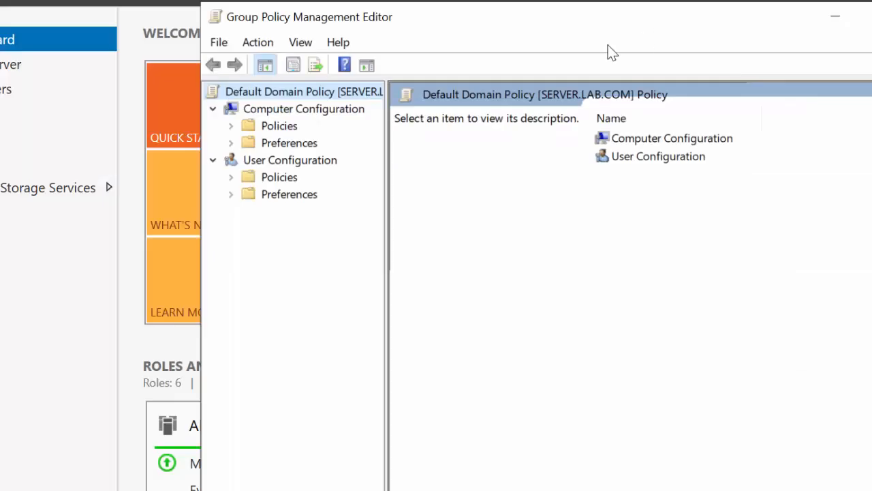
Open the Password Policy under Computer Configuration > Policies > Windows Settings > Security Settings > Account Policies
{"action": "double_click", "coordinate": [628, 141]}
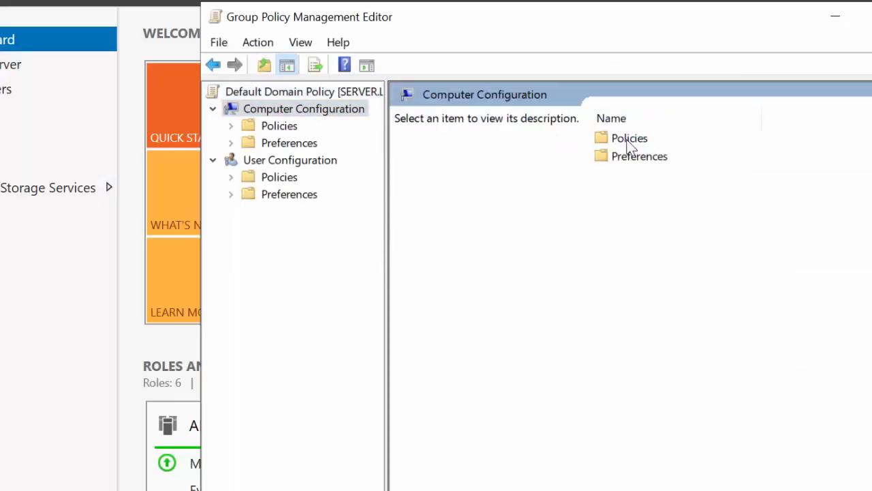
{"action": "double_click", "coordinate": [629, 140]}
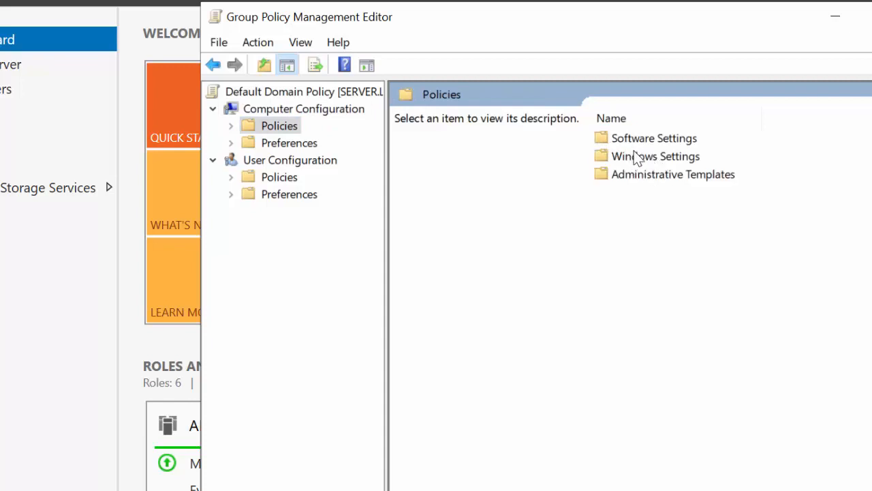
{"action": "left_click", "coordinate": [638, 160]}
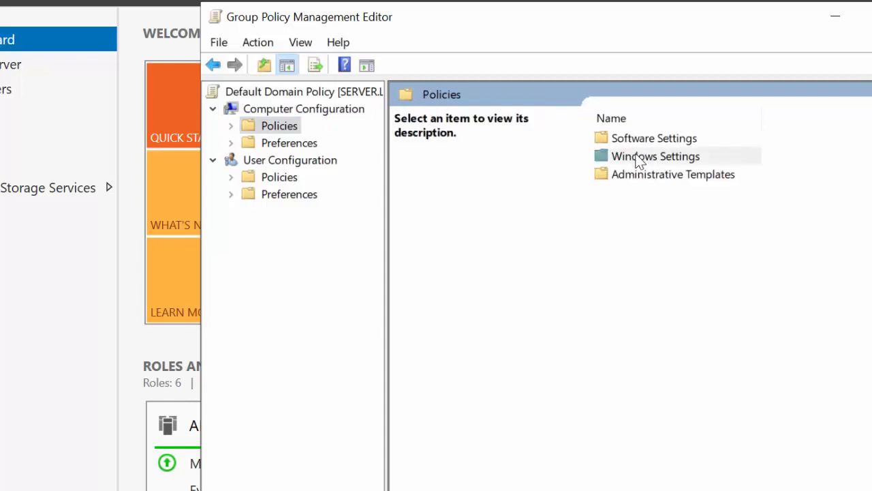
{"action": "double_click", "coordinate": [638, 159]}
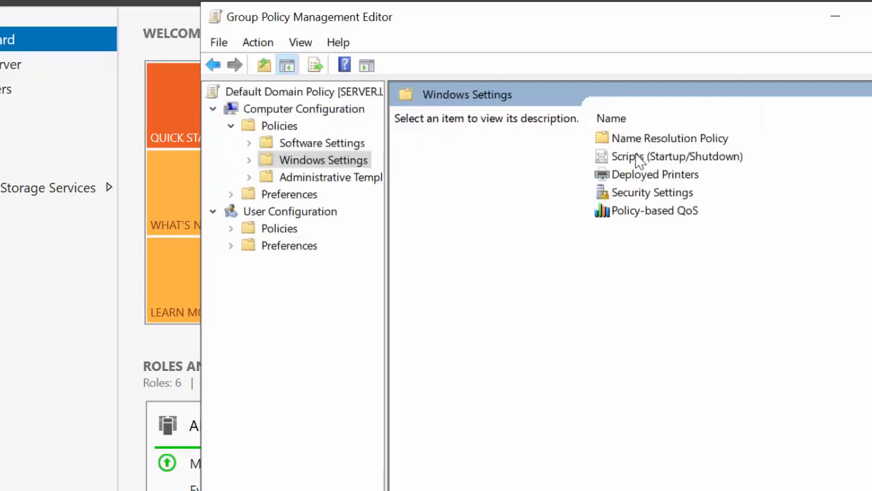
{"action": "double_click", "coordinate": [629, 195]}
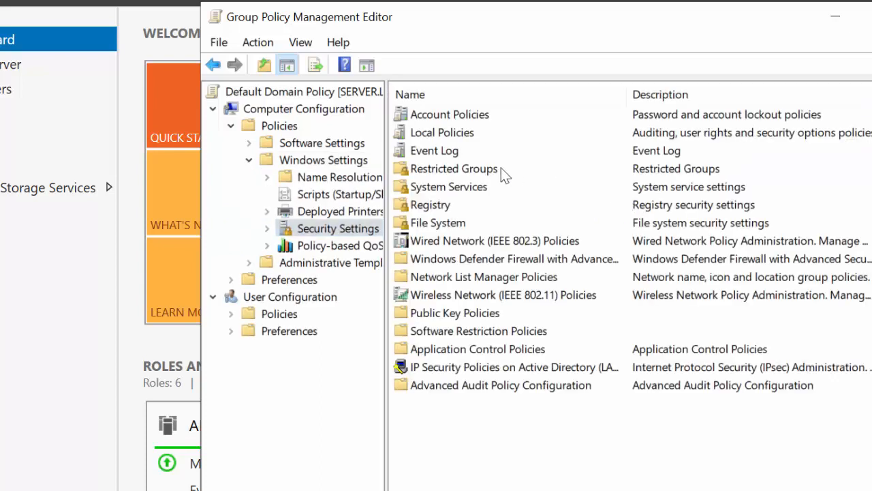
{"action": "left_click", "coordinate": [441, 114]}
{"action": "double_click", "coordinate": [441, 115]}
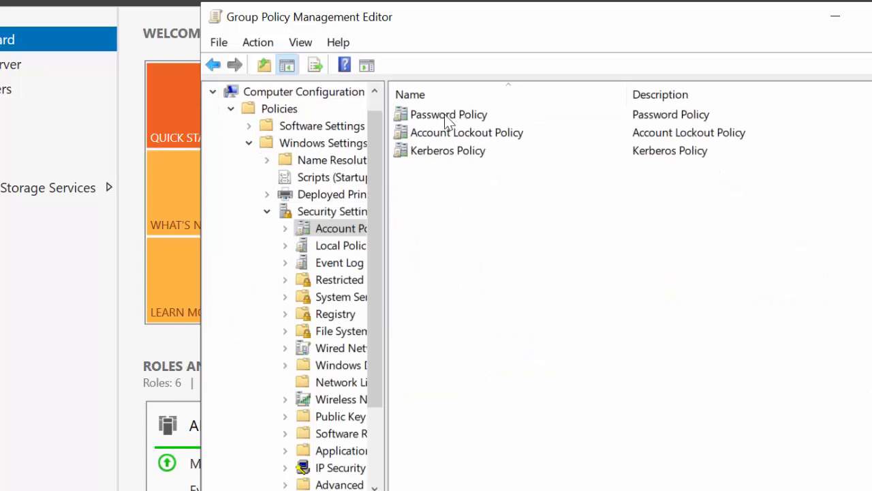
{"action": "double_click", "coordinate": [450, 116]}
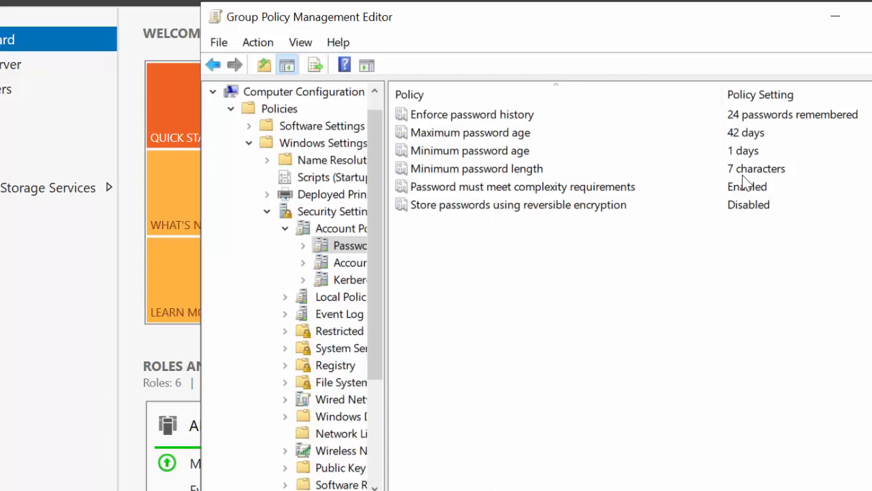
Set the minimum password length policy to 3 characters
{"action": "double_click", "coordinate": [505, 172]}
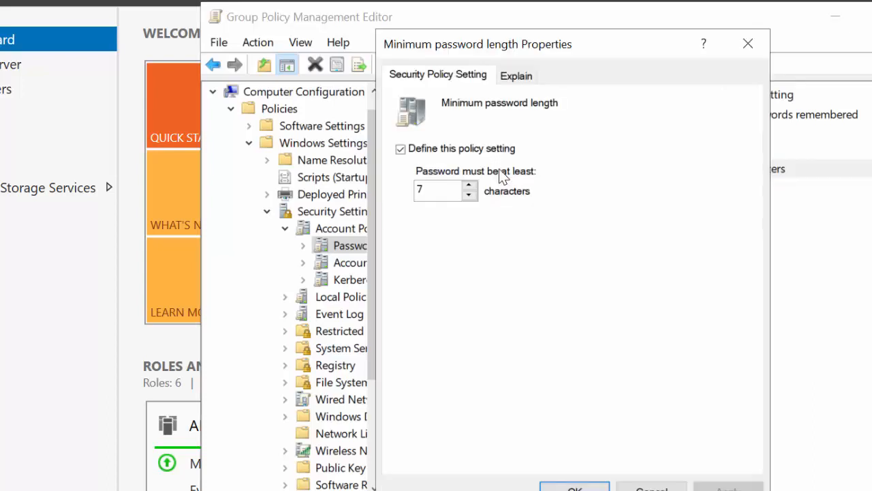
{"action": "double_click", "coordinate": [453, 186]}
{"action": "type", "text": "3"}
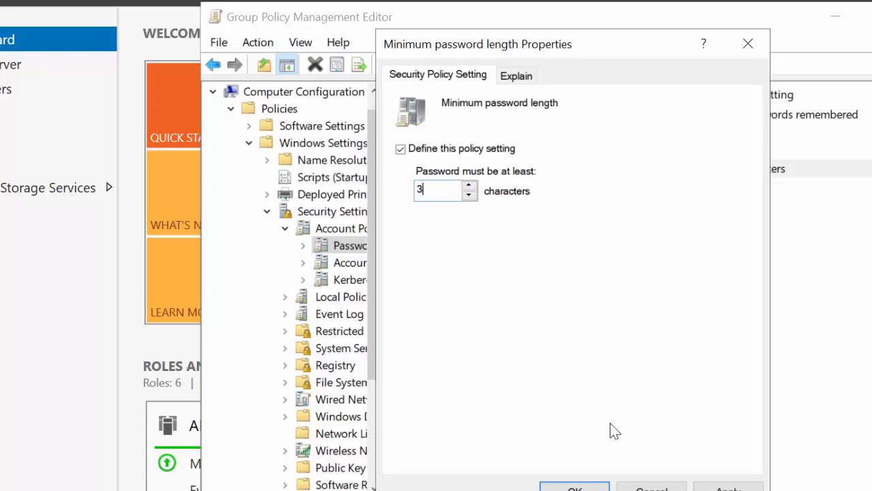
{"action": "left_click", "coordinate": [572, 486]}
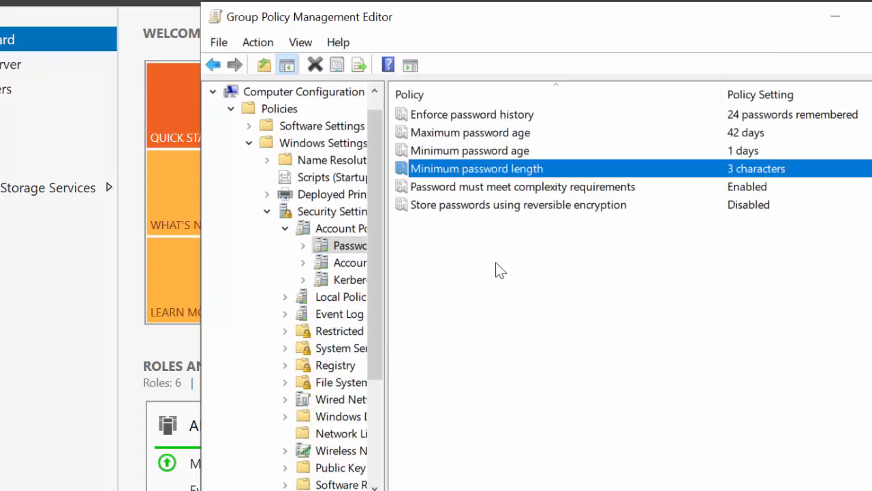
Set the "Password must meet complexity requirements" policy to Disabled, check its explanation, and close the policy editor
{"action": "double_click", "coordinate": [506, 190]}
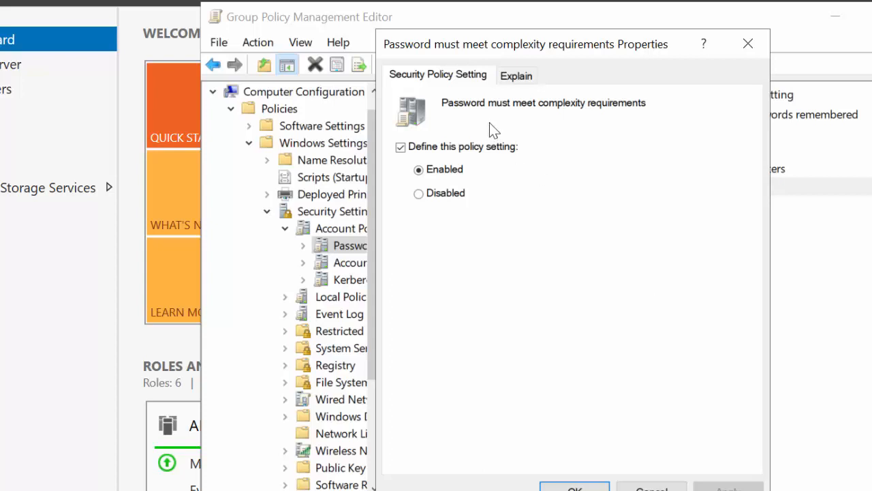
{"action": "left_click", "coordinate": [518, 76]}
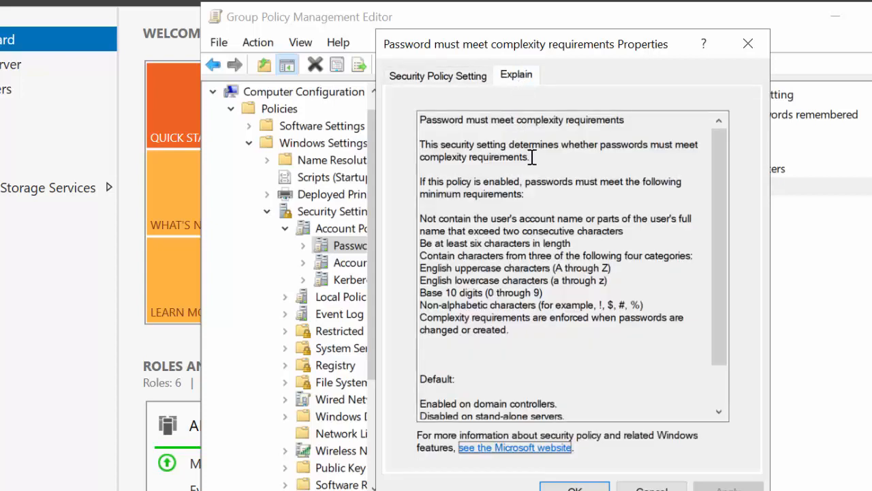
{"action": "left_click", "coordinate": [417, 76]}
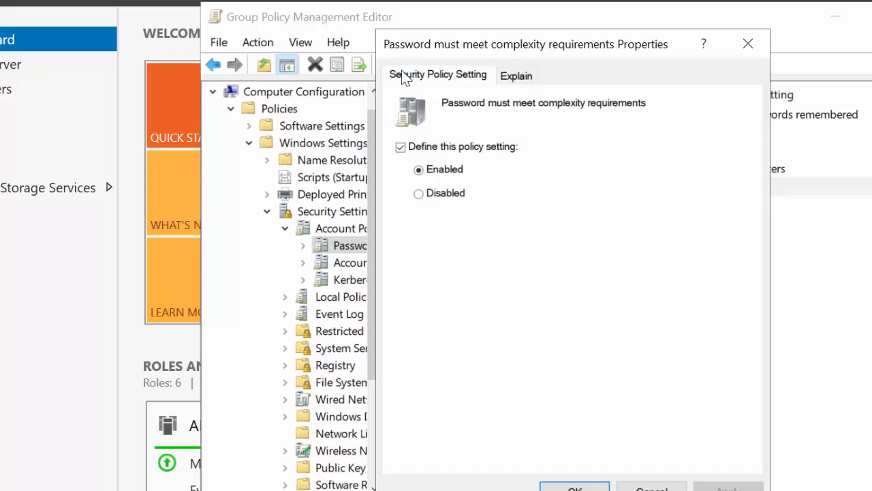
{"action": "left_click", "coordinate": [439, 196]}
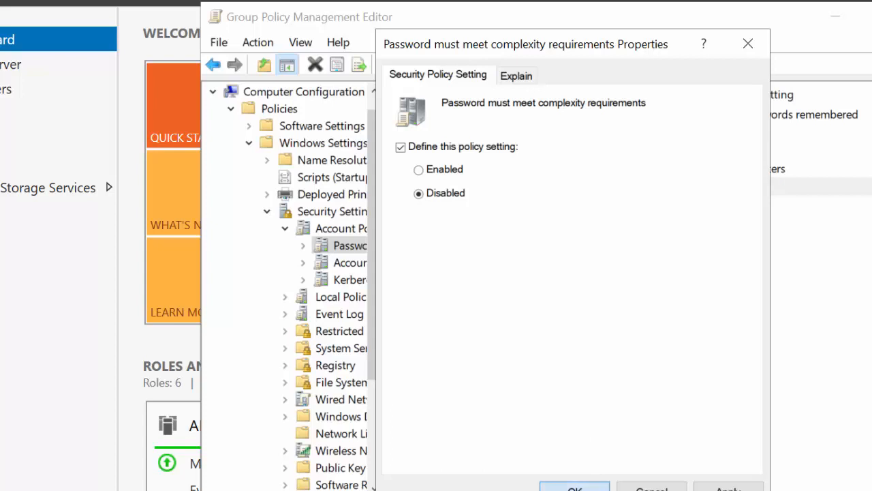
{"action": "left_click", "coordinate": [574, 488]}
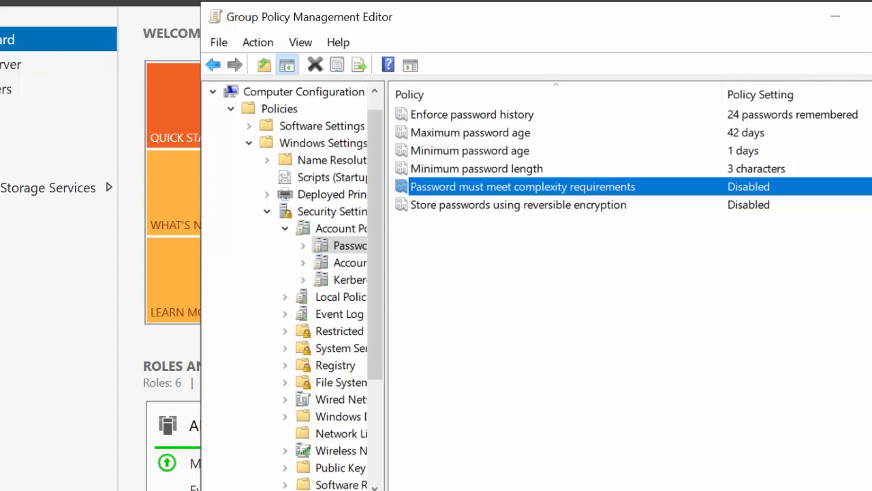
{"action": "left_click", "coordinate": [871, 16]}
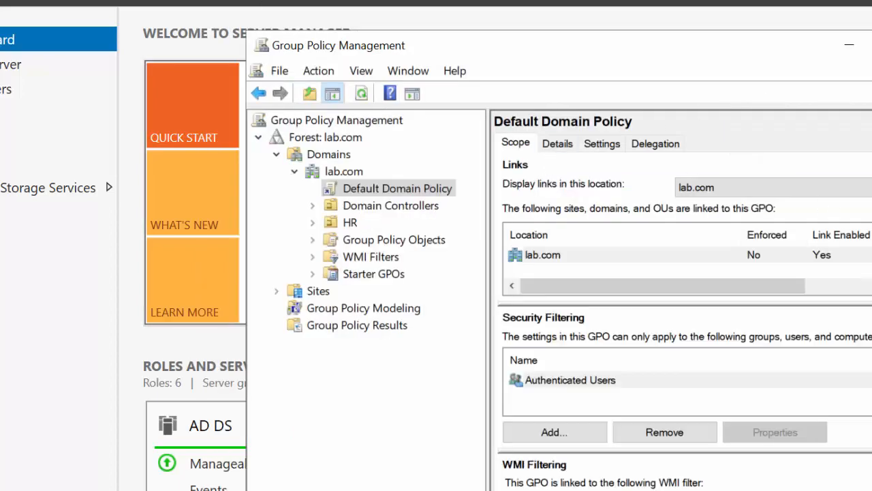
Move the Group Policy Management window aside and switch to Active Directory Users and Computers
{"action": "left_click_drag", "start_coordinate": [586, 45], "coordinate": [841, 48]}
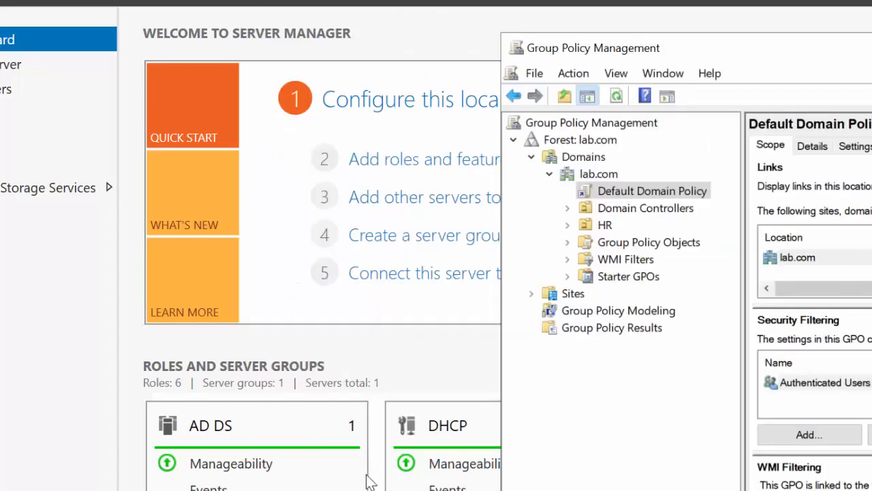
{"action": "left_click", "coordinate": [314, 490]}
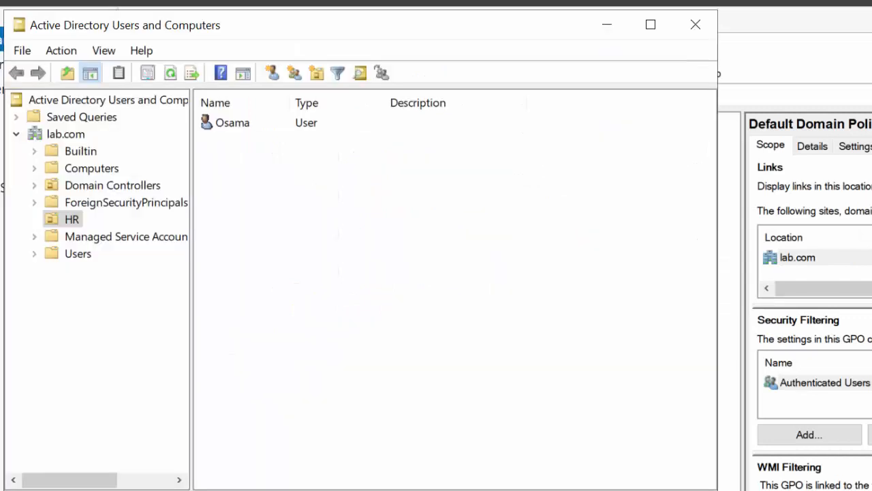
{"action": "right_click", "coordinate": [66, 137]}
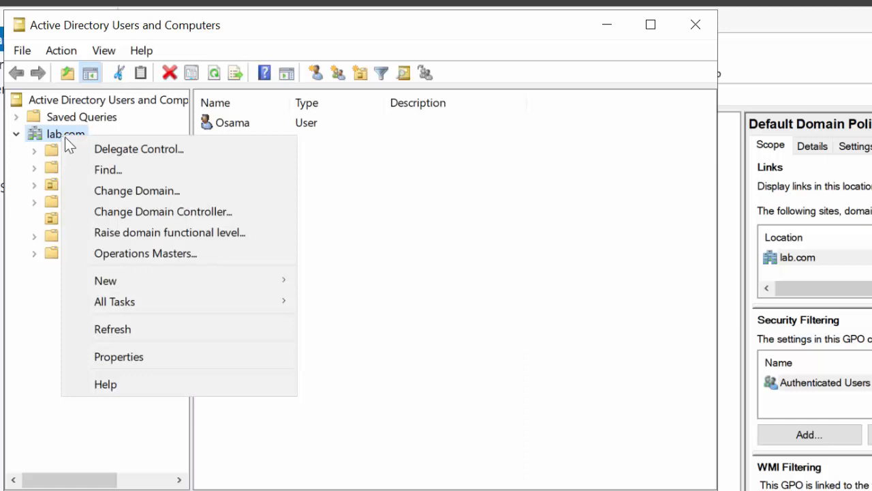
{"action": "mouse_move", "coordinate": [161, 281]}
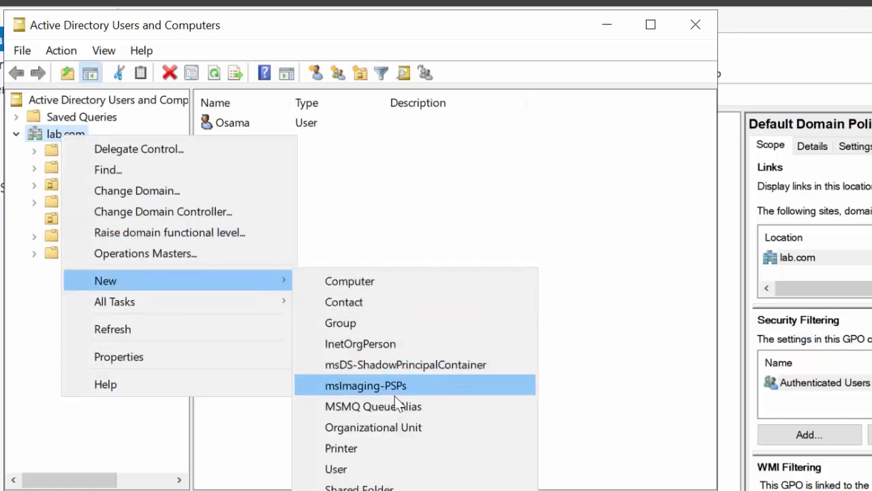
{"action": "left_click", "coordinate": [450, 229]}
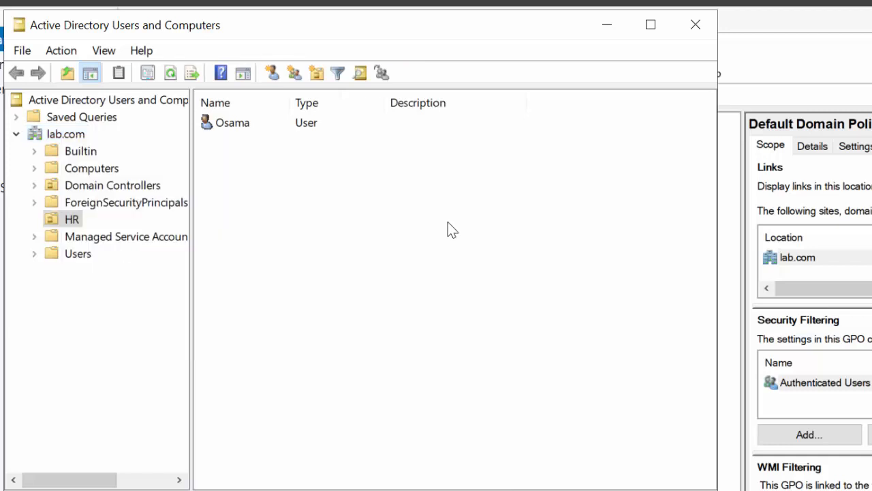
{"action": "right_click", "coordinate": [71, 225]}
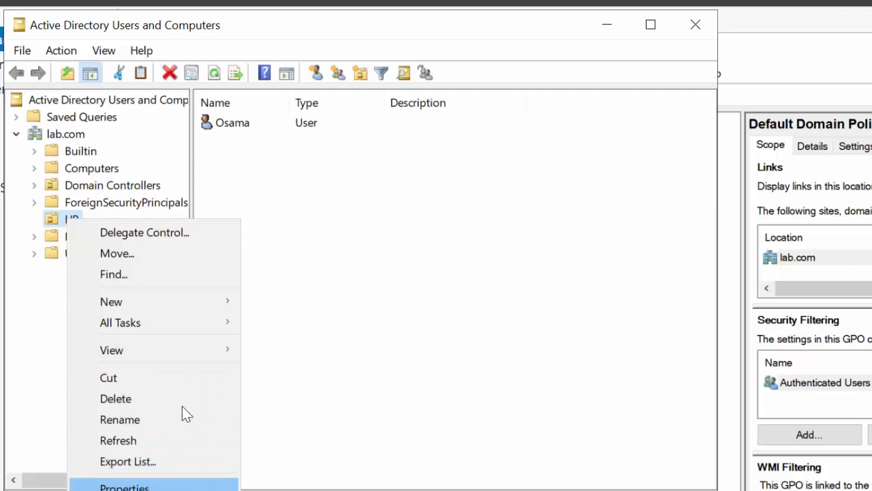
{"action": "mouse_move", "coordinate": [195, 310]}
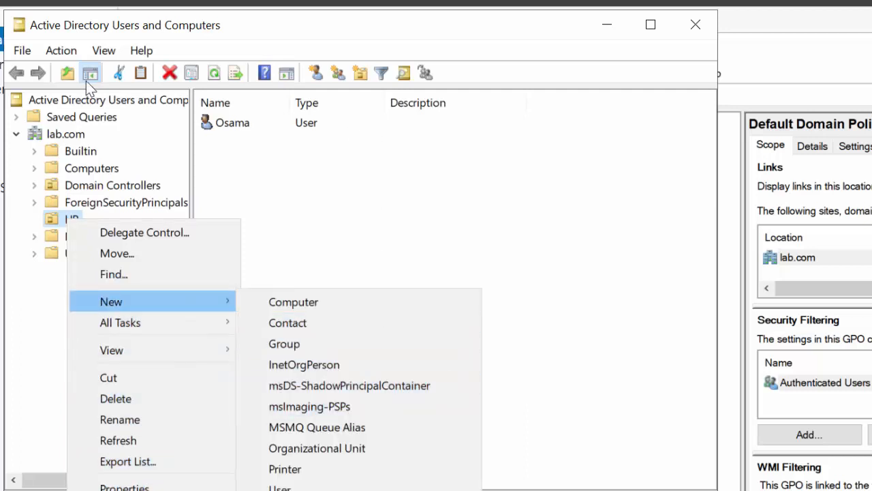
Create an organizational unit named IT directly under the lab.com domain, protected from accidental deletion
{"action": "right_click", "coordinate": [56, 135]}
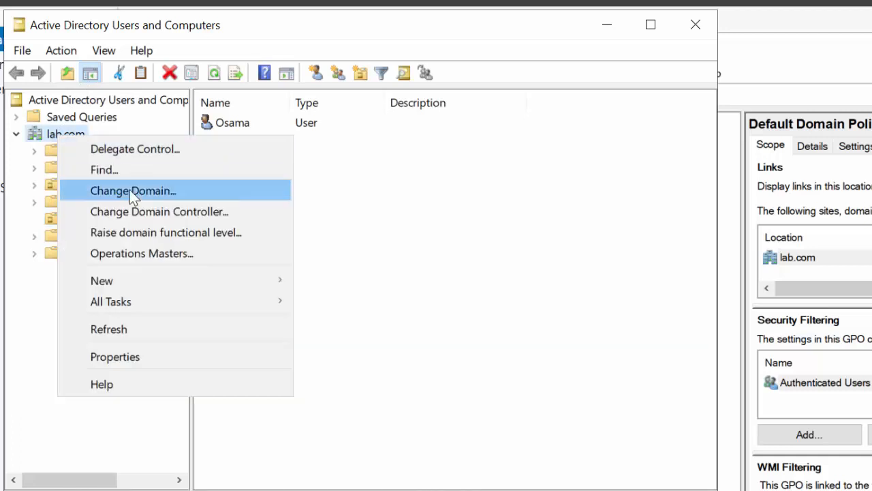
{"action": "mouse_move", "coordinate": [239, 280]}
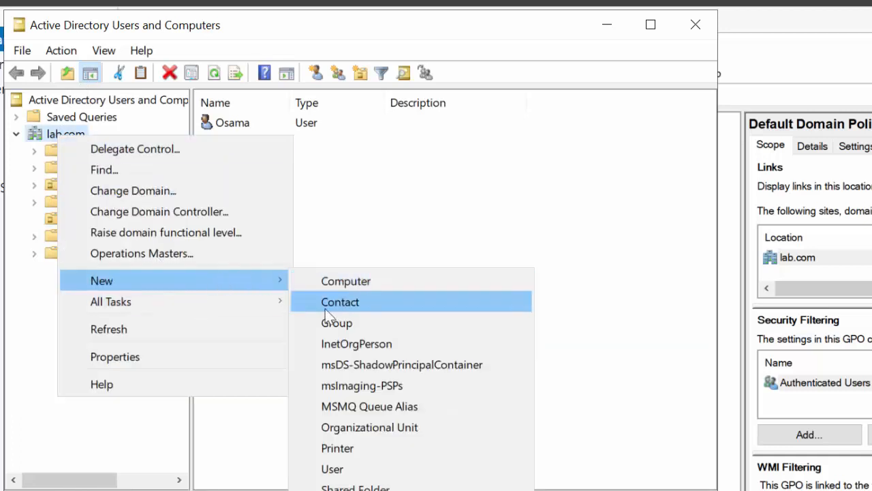
{"action": "left_click", "coordinate": [380, 429]}
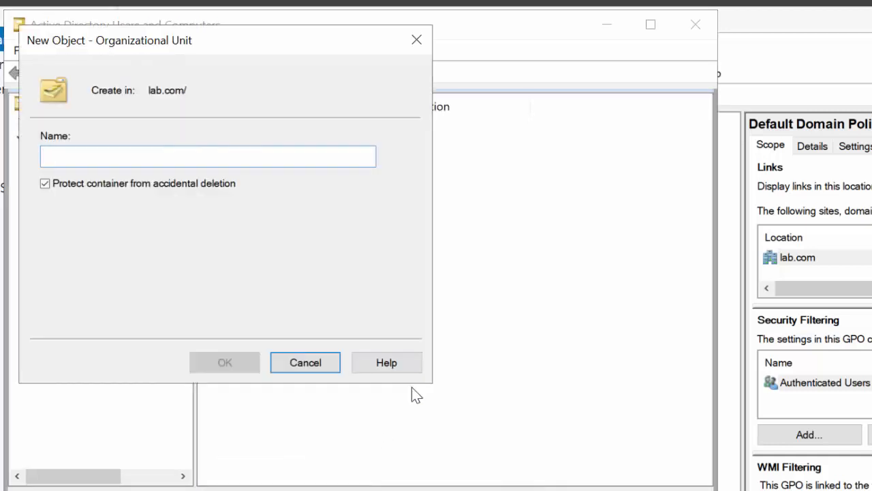
{"action": "type", "text": "IT"}
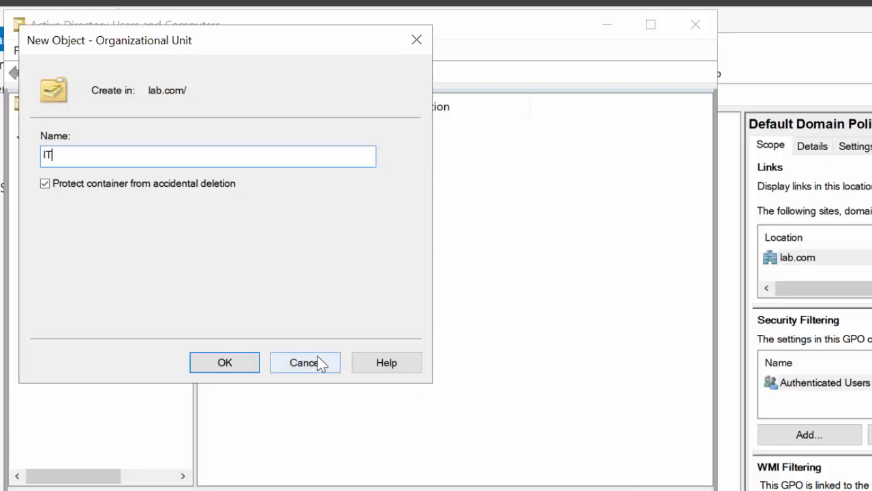
{"action": "left_click", "coordinate": [234, 360]}
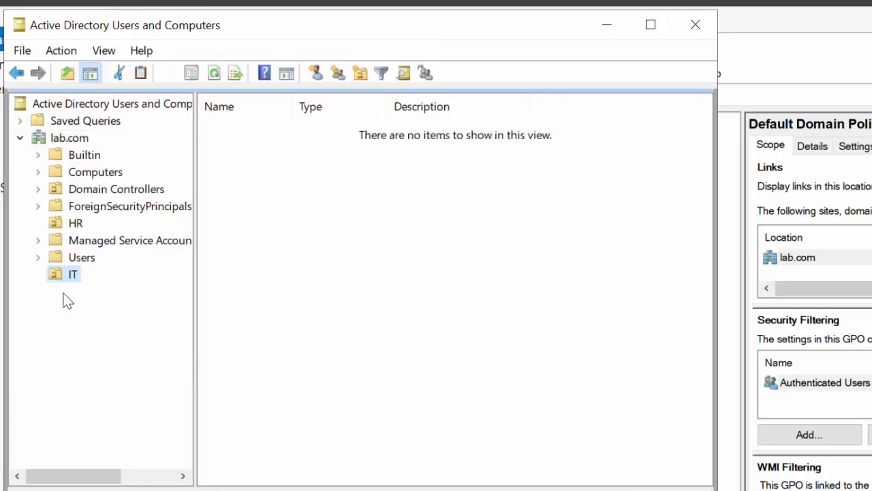
Start a new user in the IT organizational unit and fill in the first name and the user logon name
{"action": "right_click", "coordinate": [56, 272]}
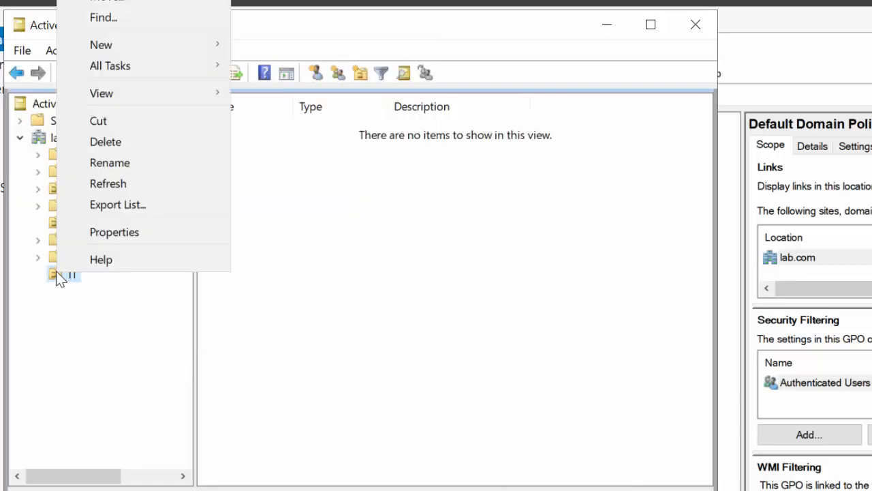
{"action": "mouse_move", "coordinate": [161, 47]}
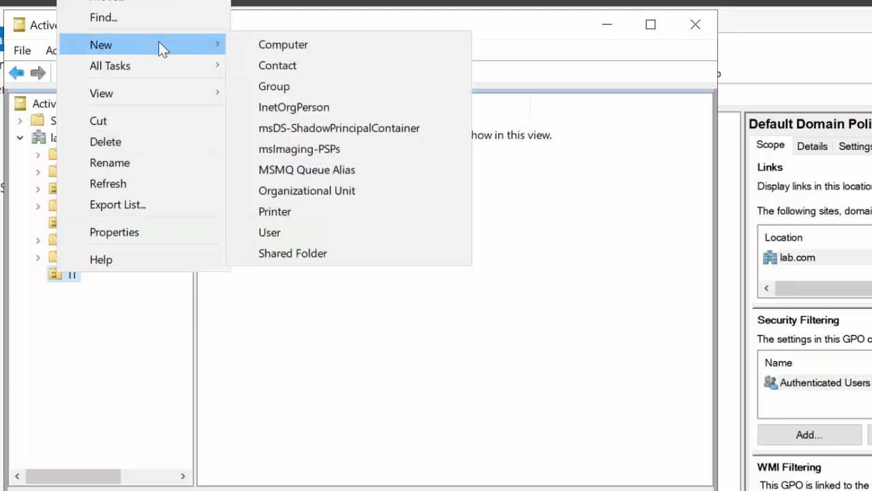
{"action": "left_click", "coordinate": [300, 232]}
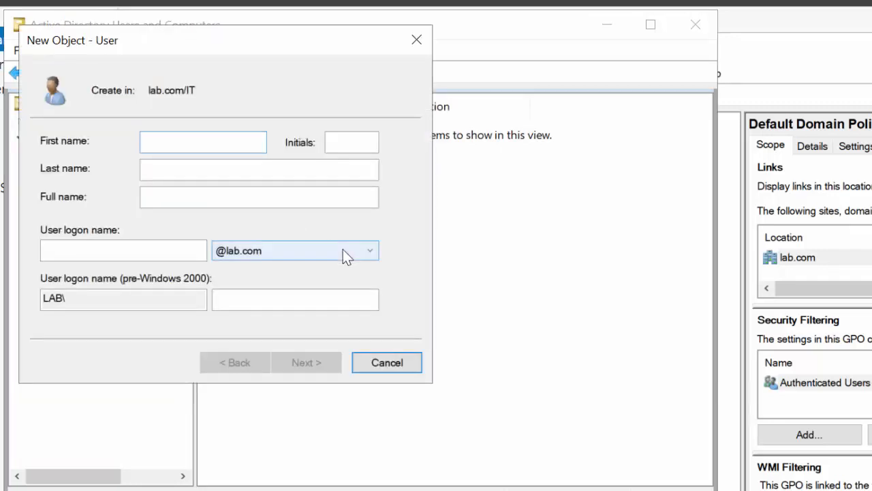
{"action": "type", "text": "ahmed"}
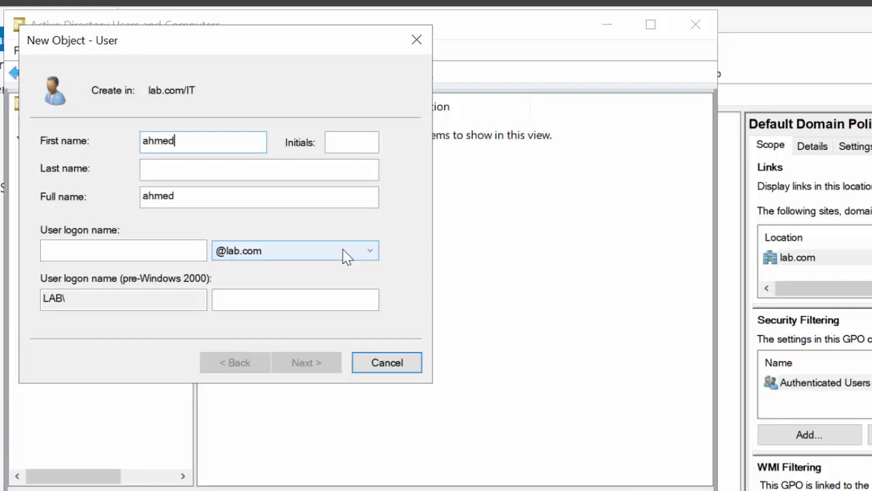
{"action": "left_click", "coordinate": [129, 252]}
{"action": "type", "text": "ahme"}
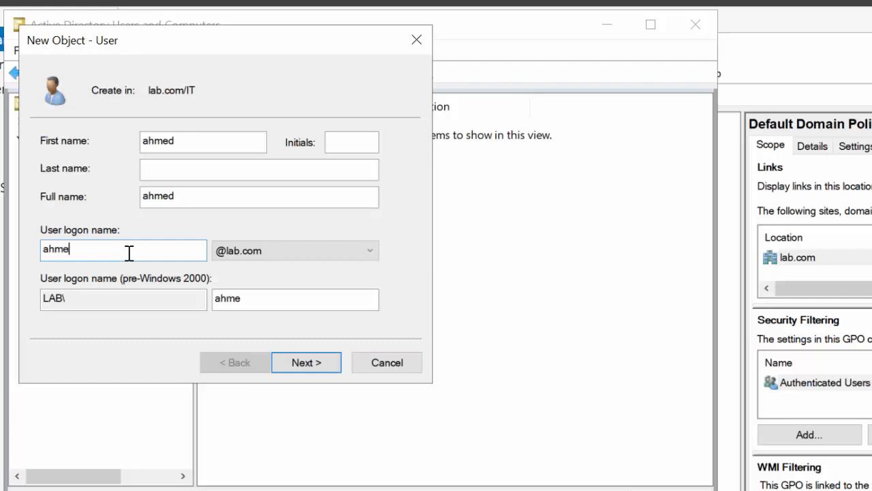
{"action": "type", "text": "d"}
{"action": "left_click", "coordinate": [307, 362]}
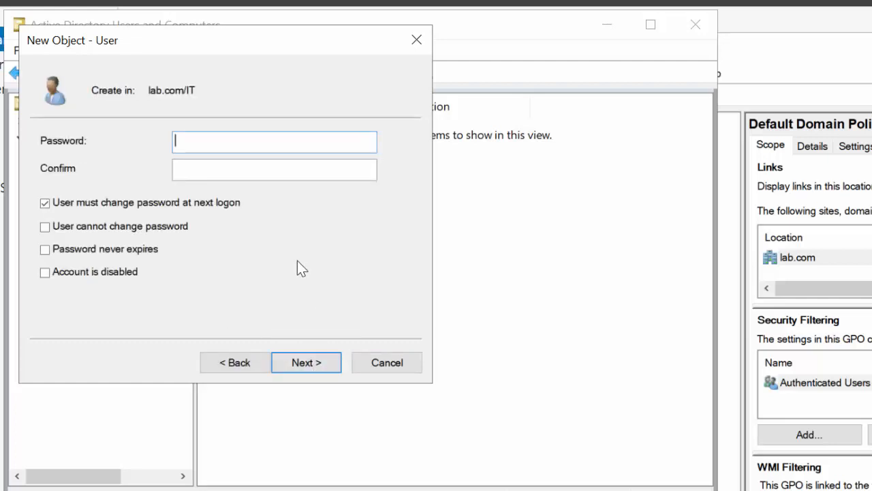
Enter and confirm the account password, turn off the required password change at next logon, and finish creating the user
{"action": "type", "text": "***"}
{"action": "left_click", "coordinate": [271, 169]}
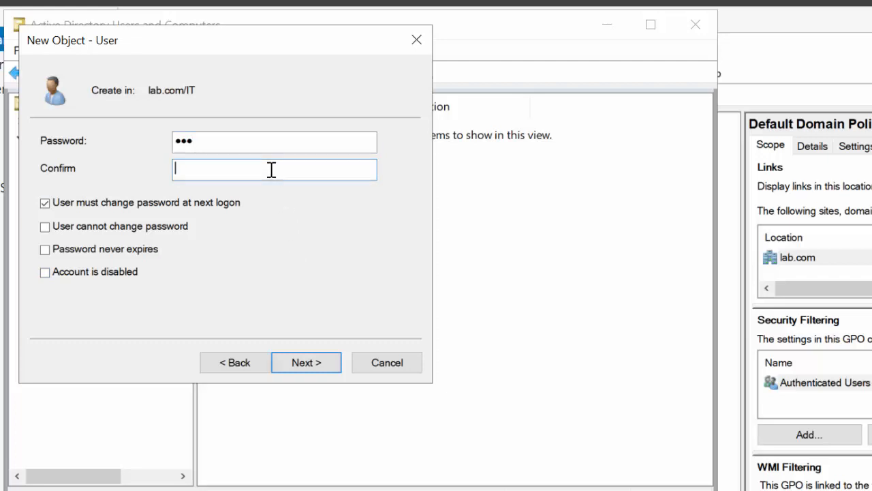
{"action": "type", "text": "***"}
{"action": "left_click", "coordinate": [73, 204]}
{"action": "left_click", "coordinate": [310, 362]}
{"action": "left_click", "coordinate": [312, 362]}
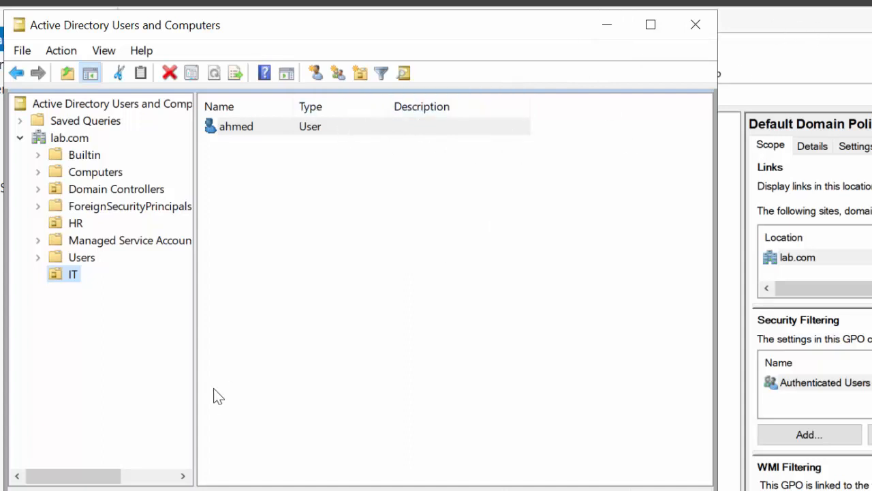
Switch to Group Policy Management, refresh the lab.com tree and select the Default Domain Policy, dismissing the link notice
{"action": "left_click", "coordinate": [240, 490]}
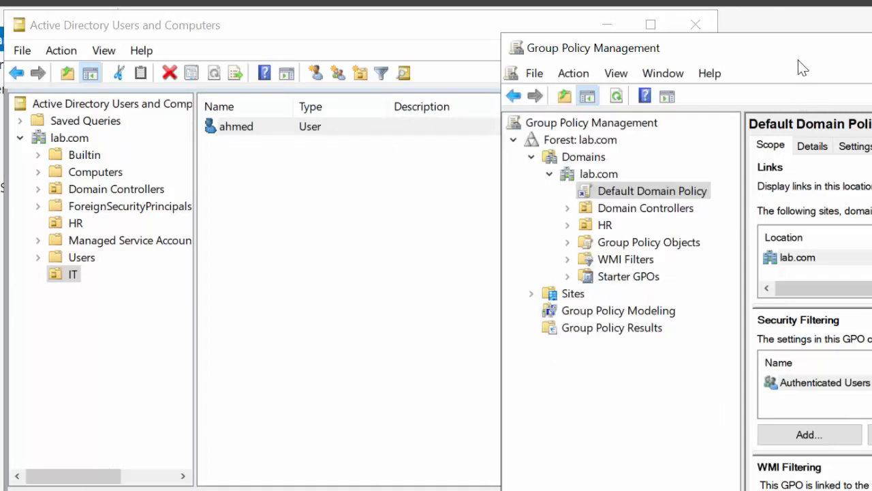
{"action": "left_click_drag", "start_coordinate": [798, 56], "coordinate": [568, 50]}
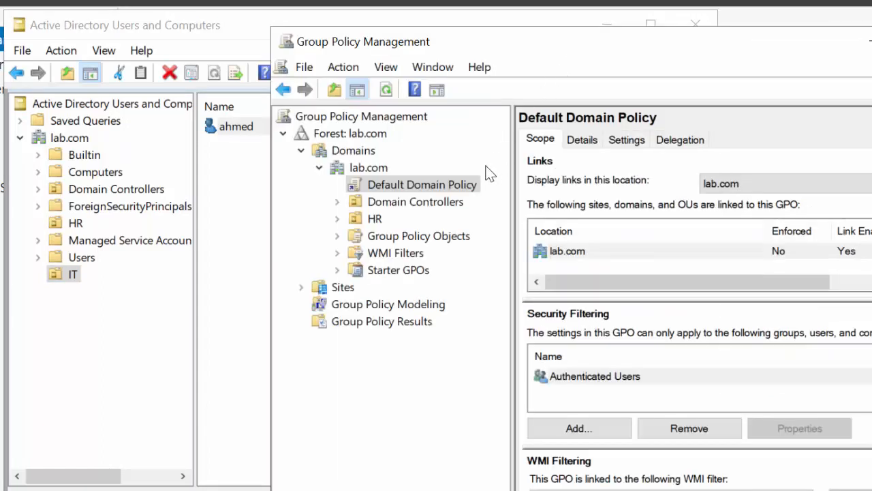
{"action": "left_click", "coordinate": [391, 93]}
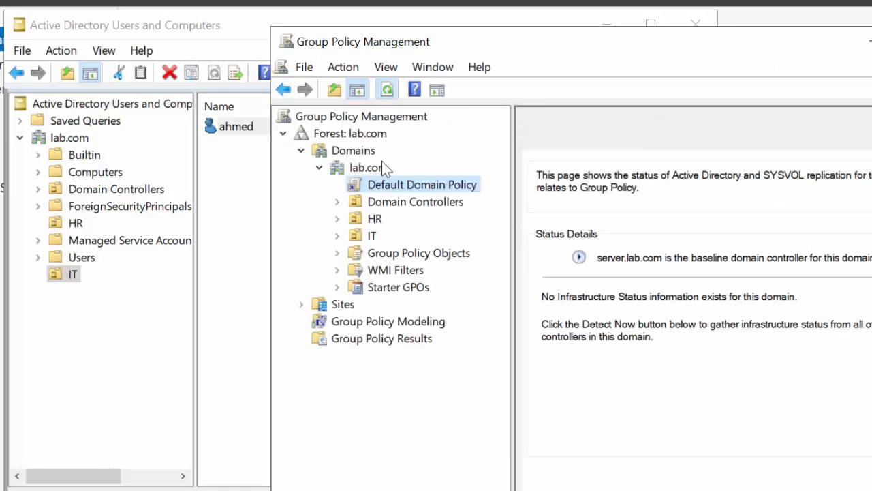
{"action": "left_click", "coordinate": [385, 182]}
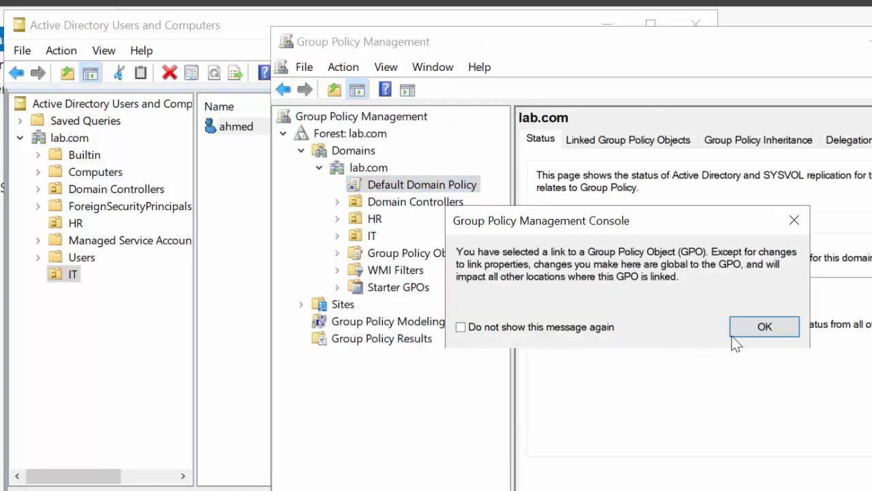
{"action": "left_click", "coordinate": [755, 326]}
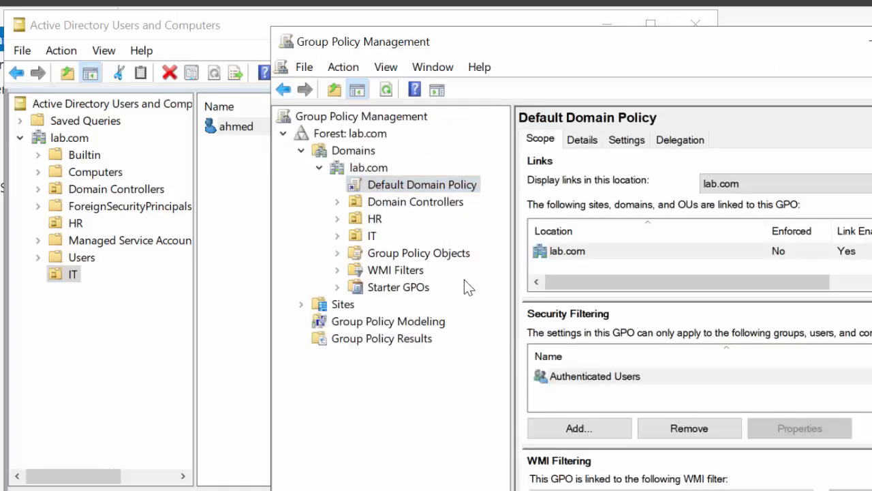
Create a GPO named cpanel in the lab.com domain and link it to the IT organizational unit
{"action": "left_click", "coordinate": [358, 237]}
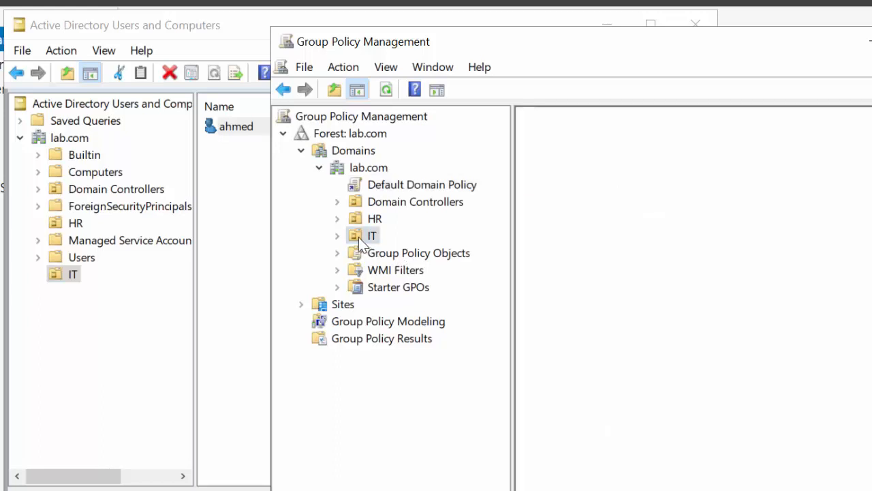
{"action": "right_click", "coordinate": [360, 237]}
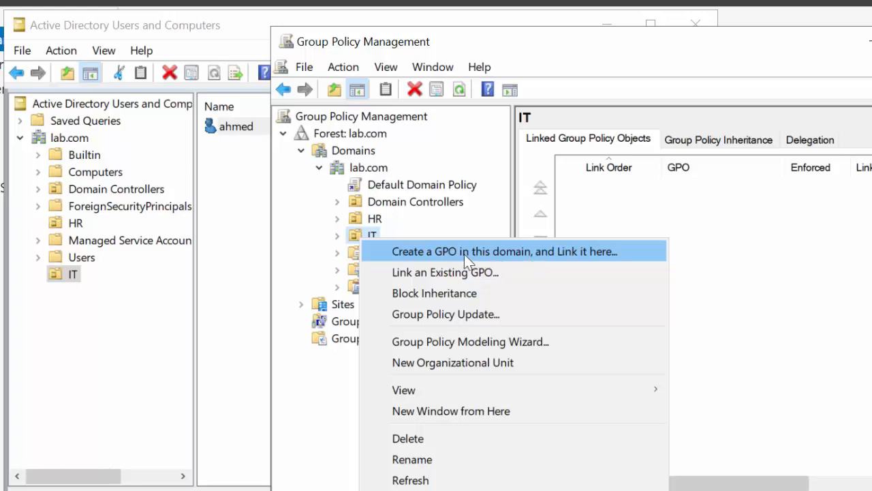
{"action": "left_click", "coordinate": [542, 256]}
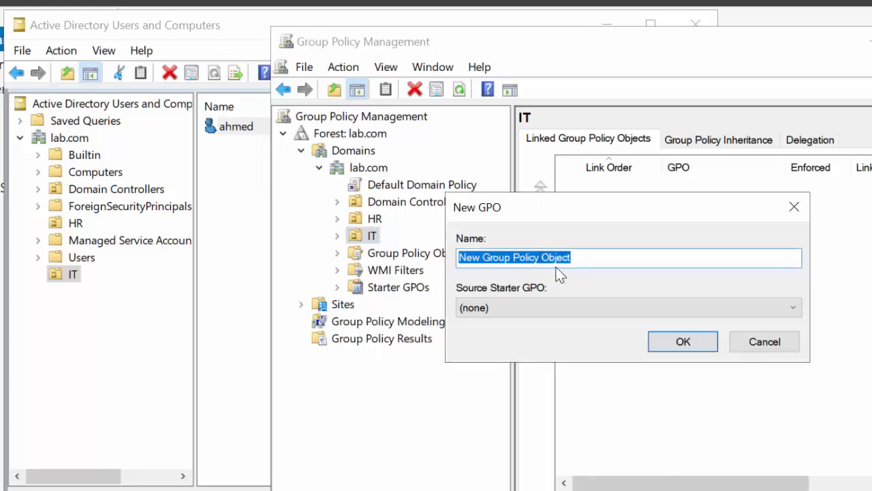
{"action": "type", "text": "cpan"}
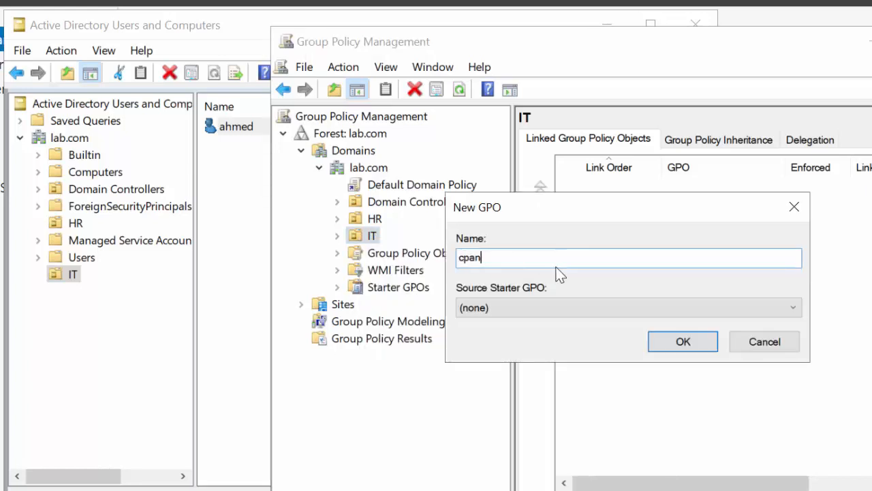
{"action": "type", "text": "el"}
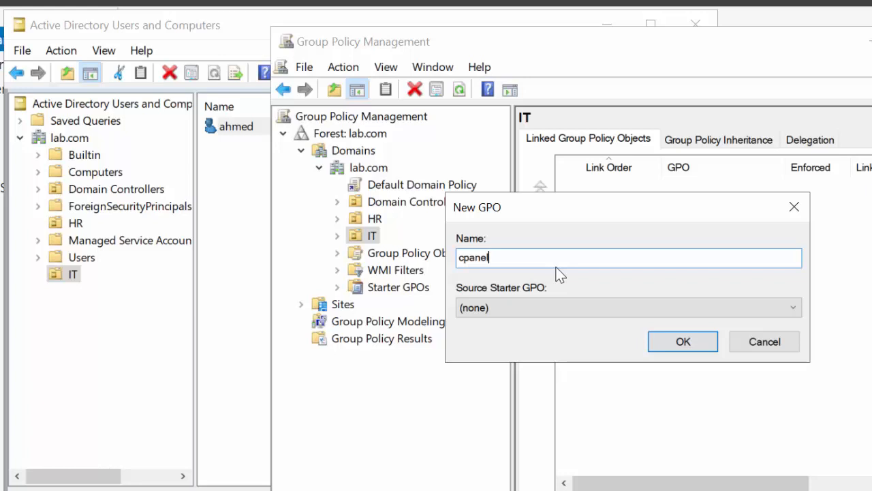
{"action": "left_click", "coordinate": [693, 342]}
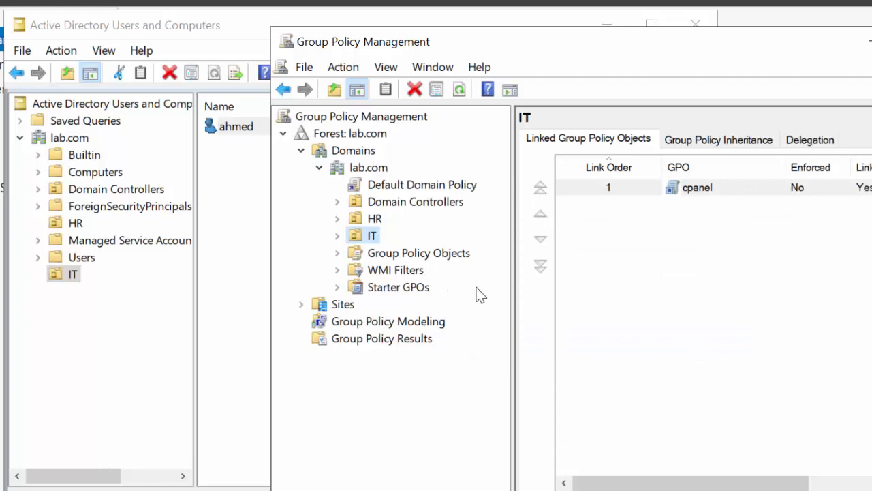
Open the cpanel GPO for editing and go to the Control Panel administrative templates under the User Configuration policies
{"action": "left_click", "coordinate": [337, 236]}
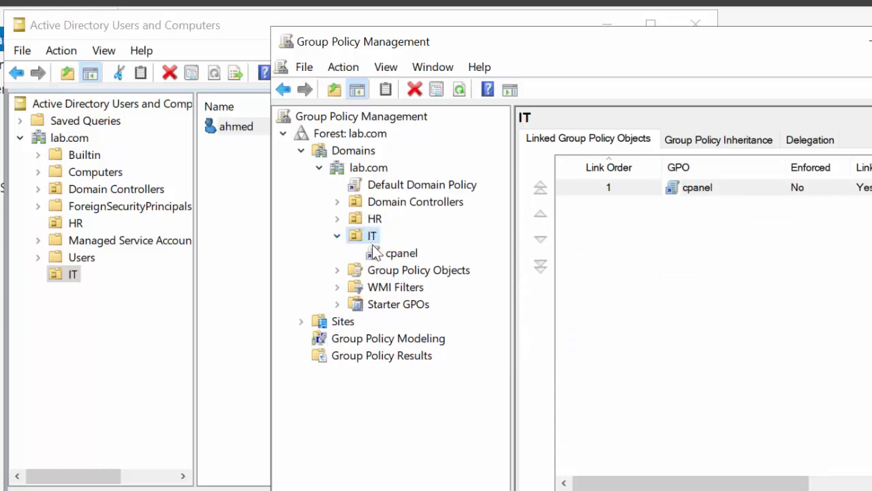
{"action": "right_click", "coordinate": [380, 254]}
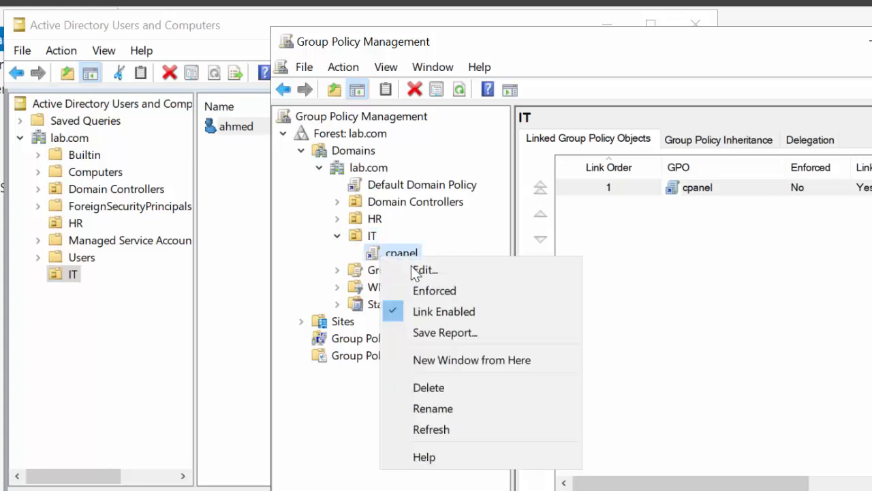
{"action": "left_click", "coordinate": [413, 267]}
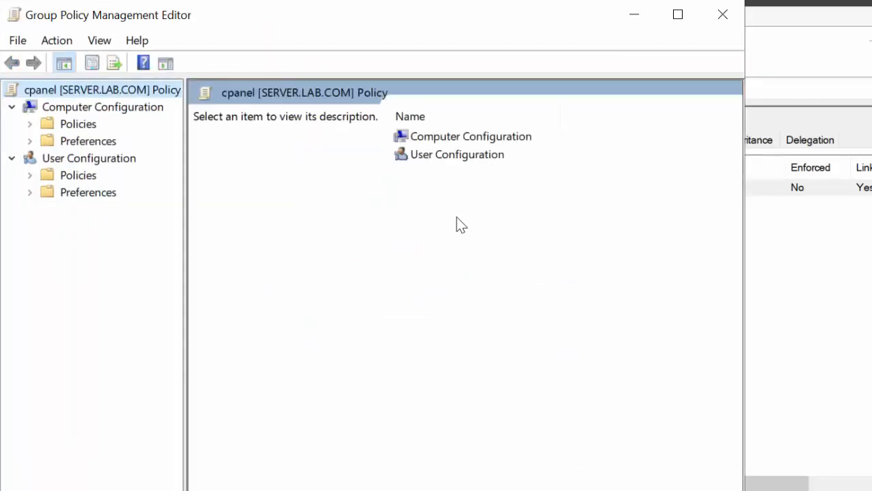
{"action": "double_click", "coordinate": [456, 158]}
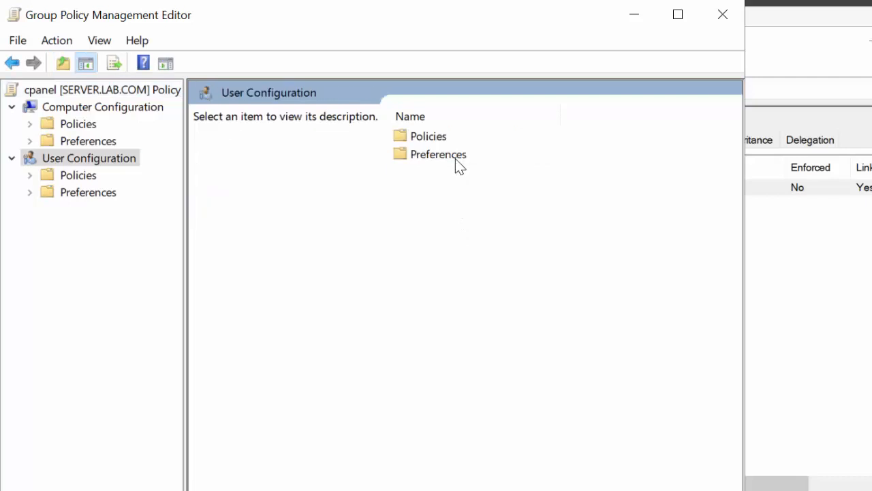
{"action": "double_click", "coordinate": [428, 137]}
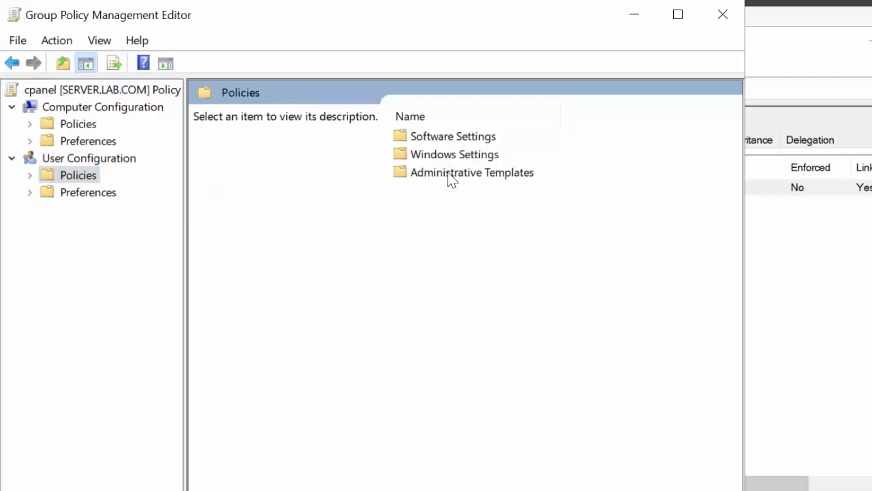
{"action": "double_click", "coordinate": [448, 173]}
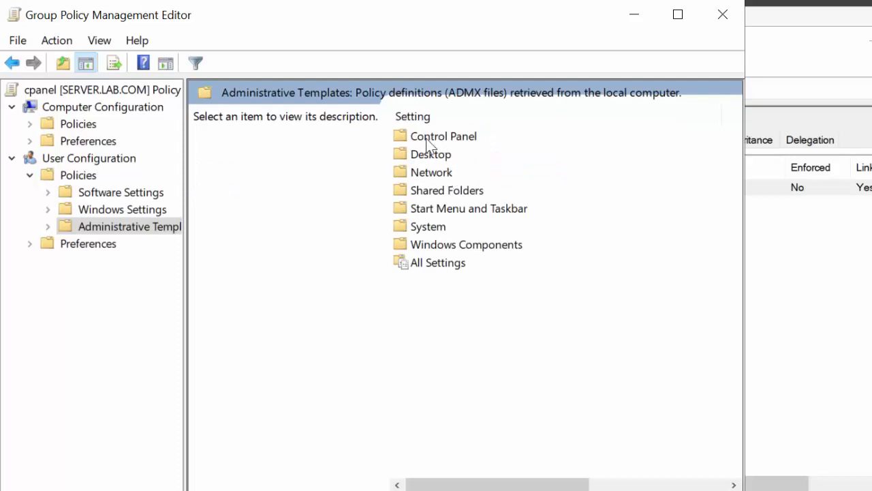
{"action": "double_click", "coordinate": [427, 139]}
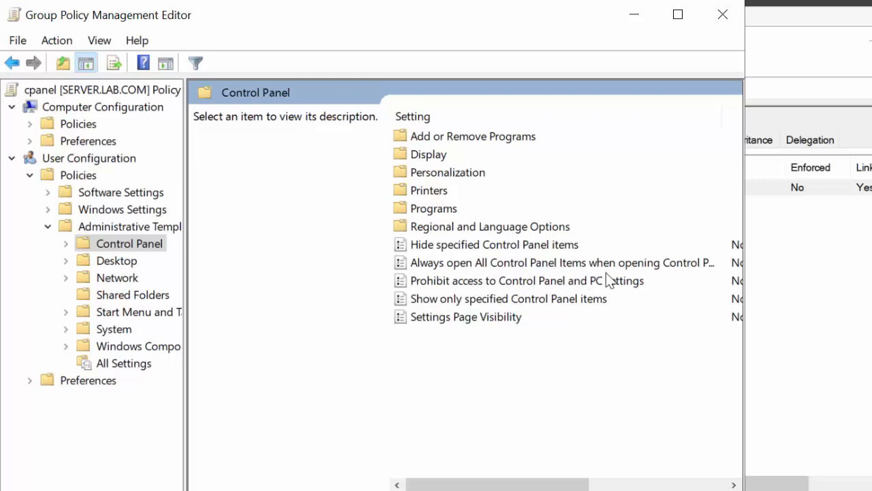
Set the "Prohibit access to Control Panel and PC settings" policy to Enabled and confirm it
{"action": "left_click", "coordinate": [491, 280]}
{"action": "left_click", "coordinate": [492, 280]}
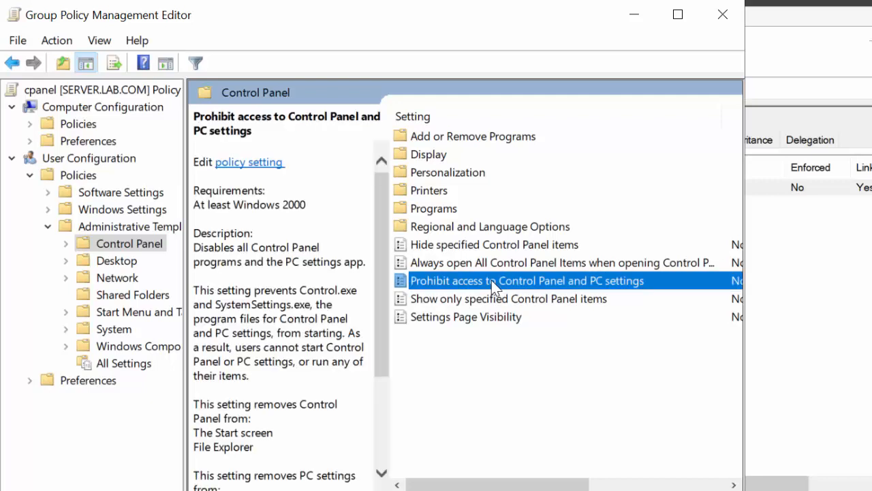
{"action": "double_click", "coordinate": [491, 280]}
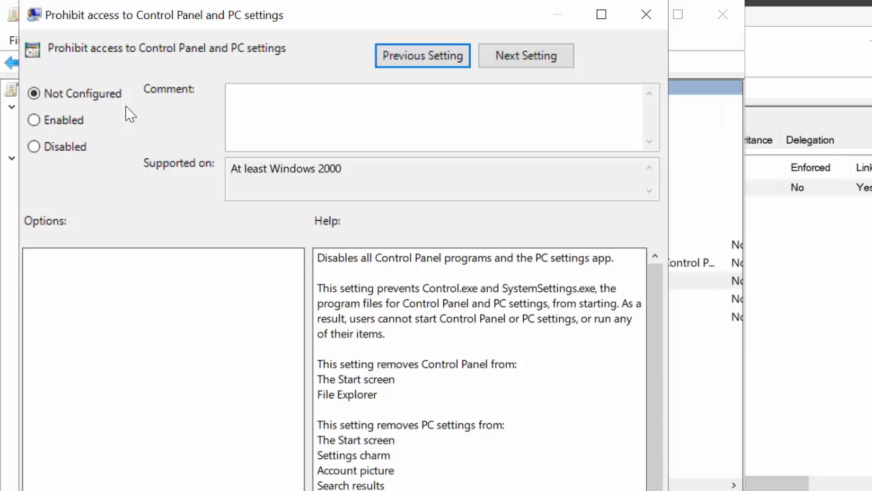
{"action": "left_click", "coordinate": [52, 120]}
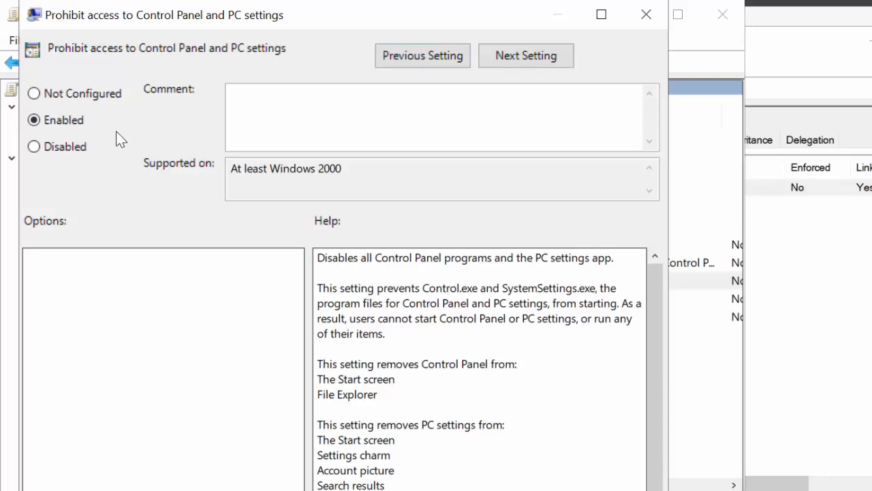
{"action": "left_click", "coordinate": [79, 146]}
{"action": "left_click", "coordinate": [65, 122]}
{"action": "left_click_drag", "start_coordinate": [389, 5], "coordinate": [383, 0]}
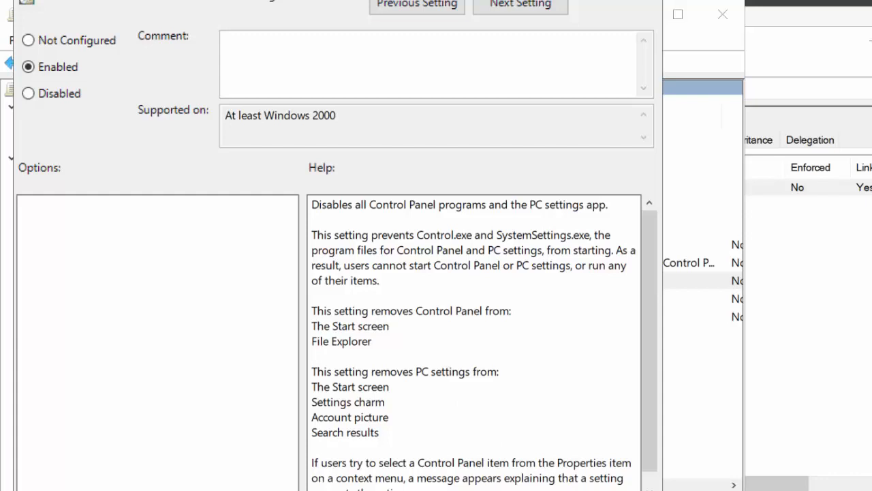
{"action": "left_click", "coordinate": [477, 490]}
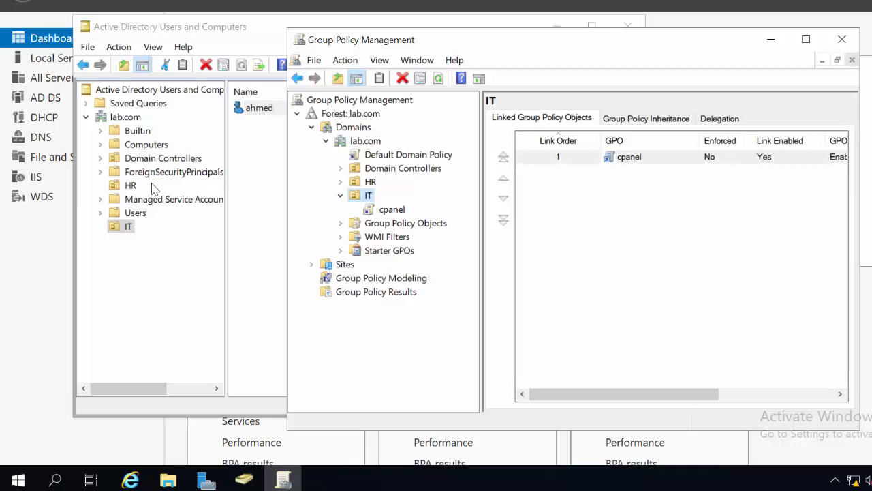
Check which users belong to the HR and IT organizational units in Active Directory Users and Computers
{"action": "left_click", "coordinate": [130, 187]}
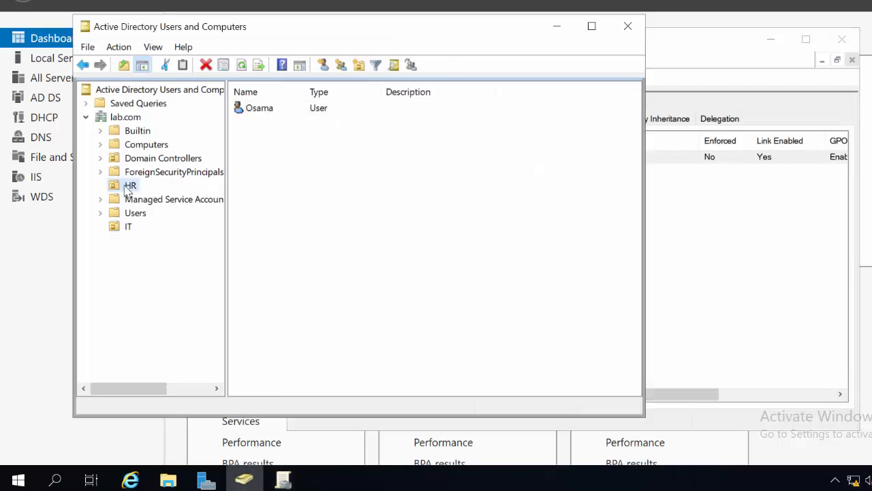
{"action": "left_click", "coordinate": [134, 225]}
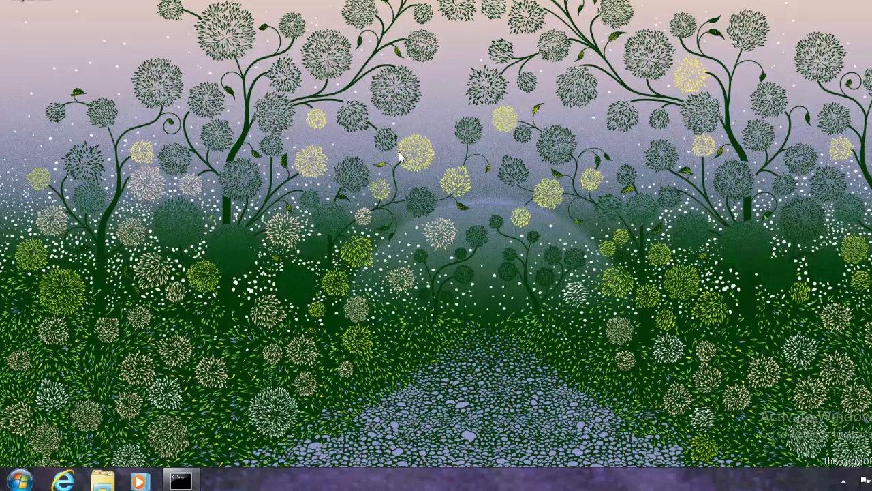
Switch to the Windows 7 client, refresh its desktop and log off the current HR user
{"action": "right_click", "coordinate": [400, 153]}
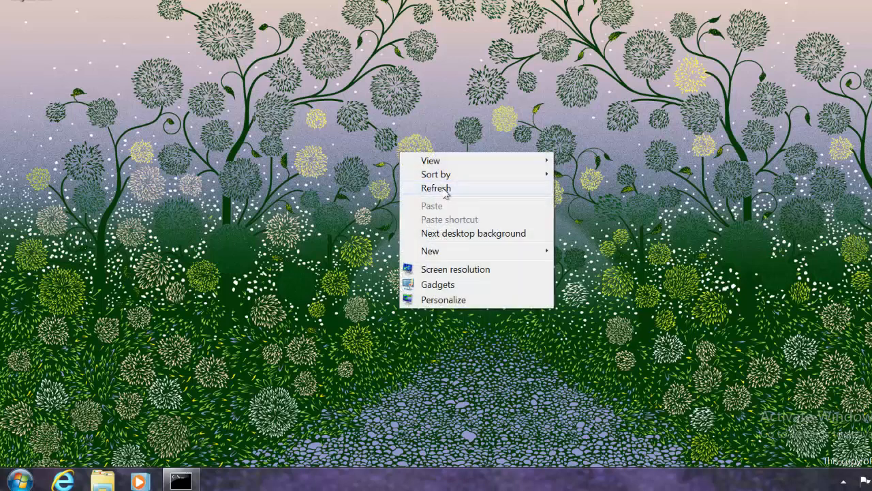
{"action": "left_click", "coordinate": [446, 196]}
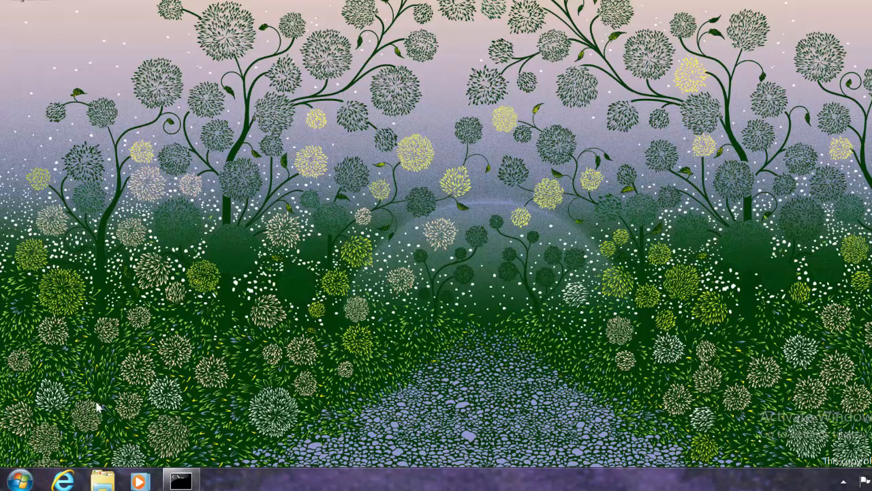
{"action": "left_click", "coordinate": [19, 480]}
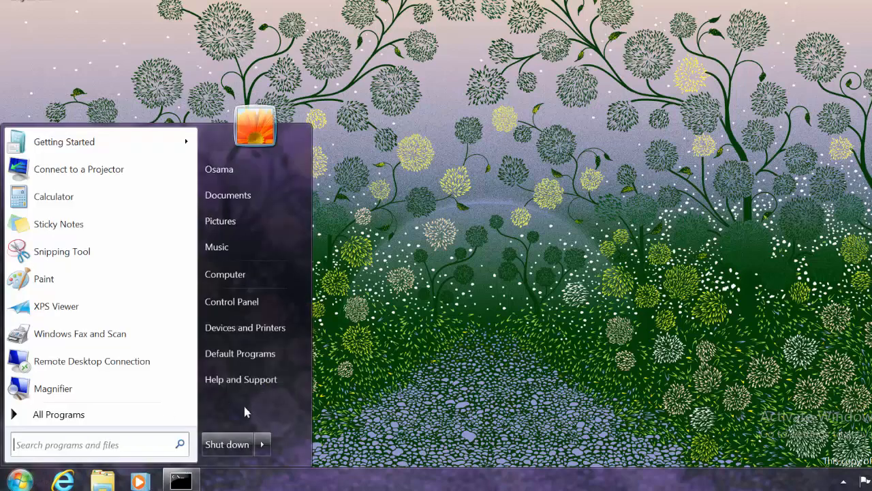
{"action": "left_click", "coordinate": [263, 444]}
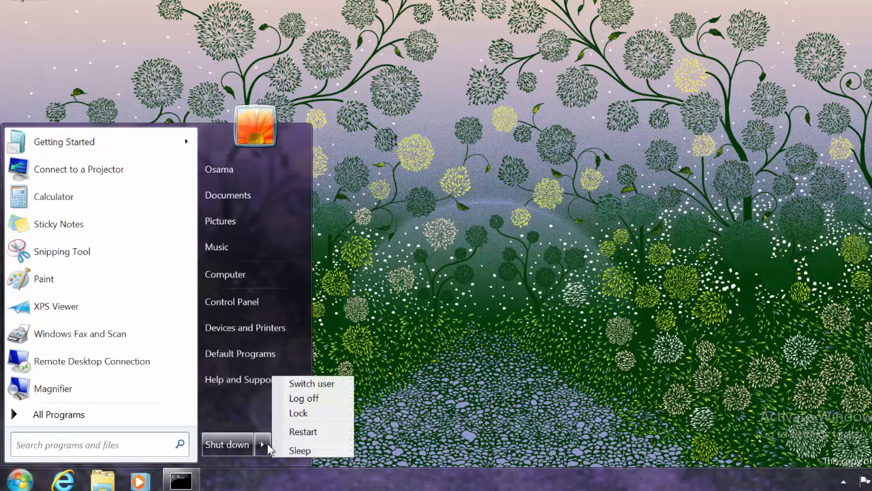
{"action": "left_click", "coordinate": [304, 398]}
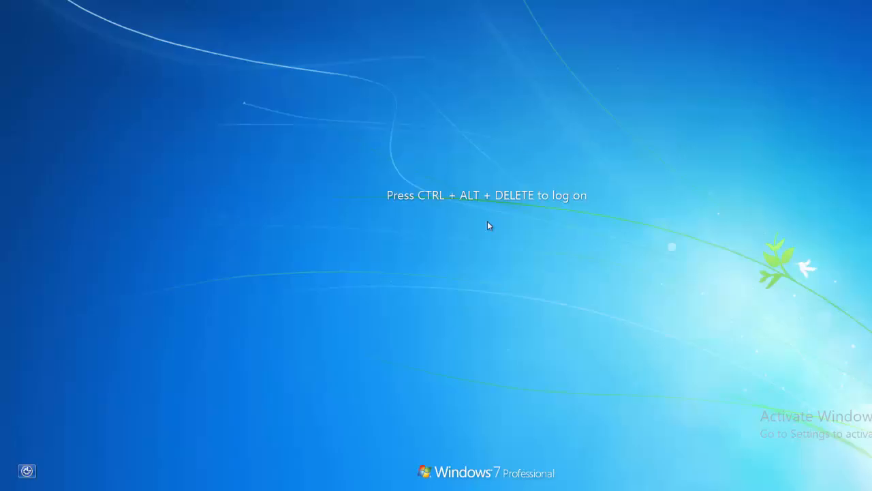
Log on to the LAB domain from the client with the IT user's logon name and account password
{"action": "key", "text": "ctrl+alt+Delete"}
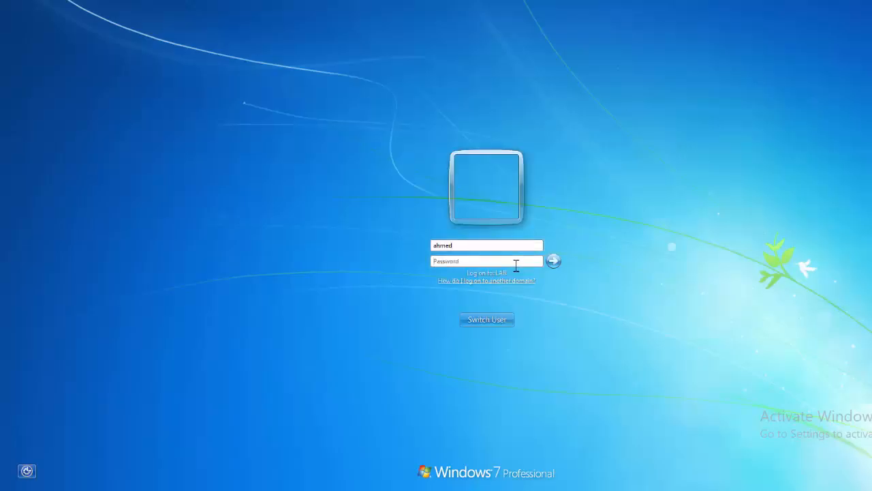
{"action": "type", "text": "123"}
{"action": "left_click", "coordinate": [558, 267]}
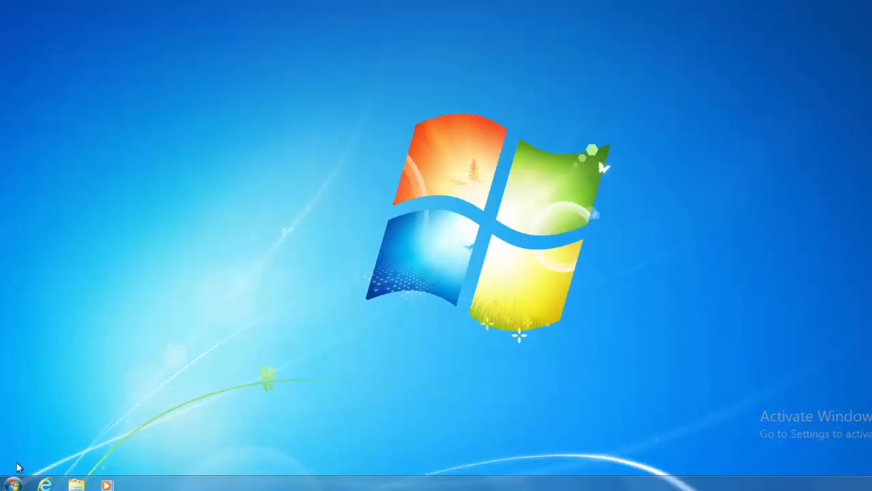
Search the client's programs for "contr", try to open Control Panel as the IT user, and dismiss the resulting messages
{"action": "left_click", "coordinate": [13, 483]}
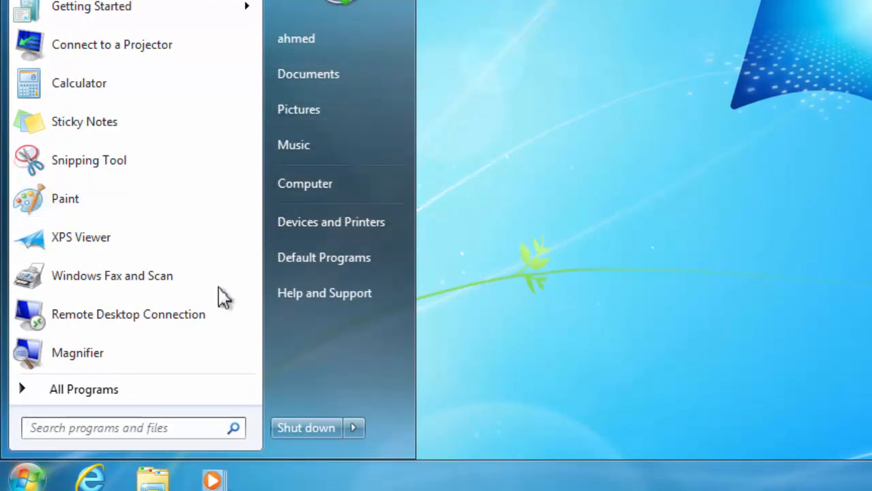
{"action": "left_click", "coordinate": [121, 430]}
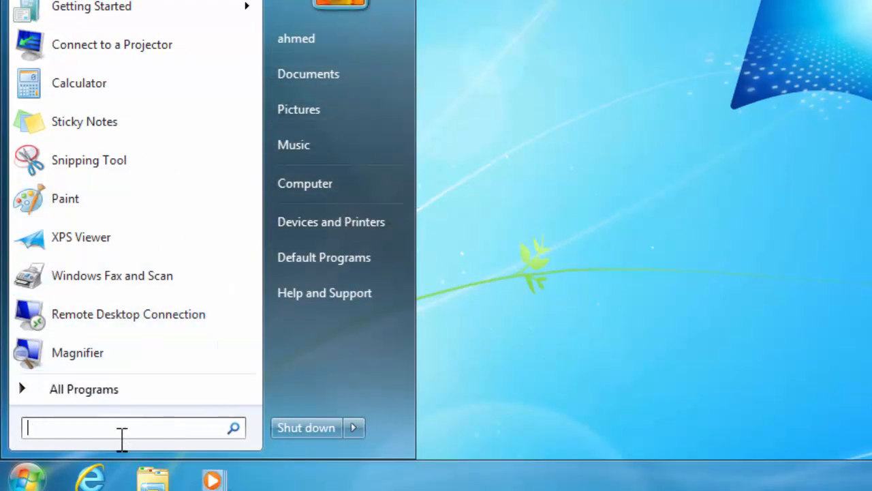
{"action": "type", "text": "contr"}
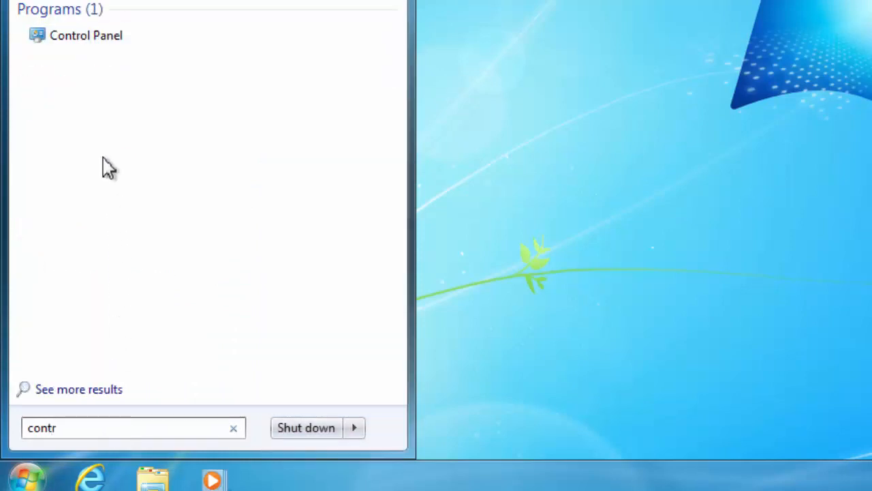
{"action": "left_click", "coordinate": [73, 39]}
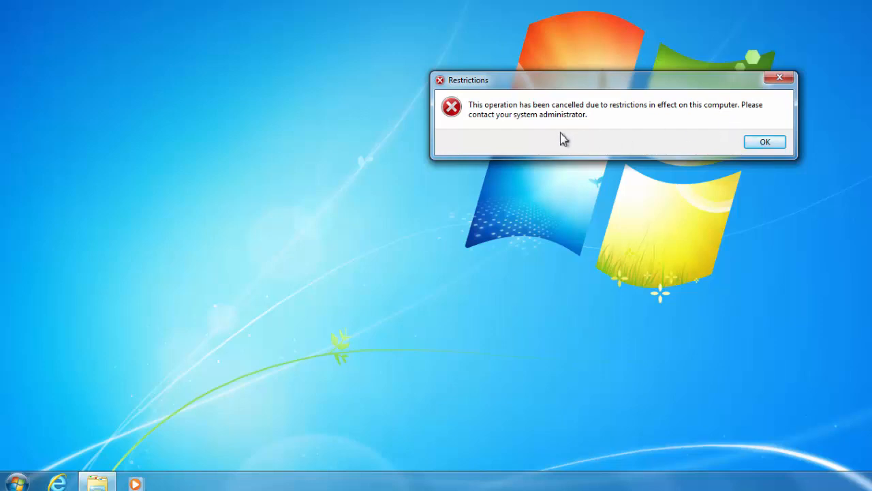
{"action": "left_click", "coordinate": [753, 145]}
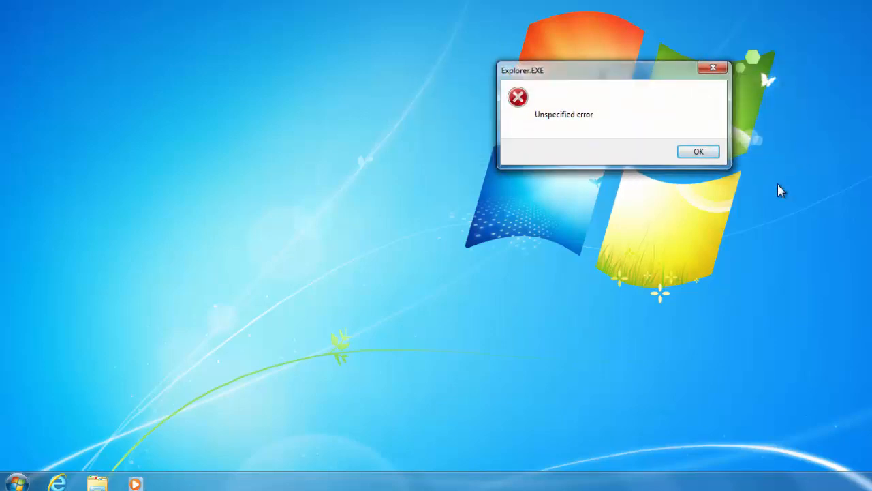
{"action": "left_click", "coordinate": [712, 154]}
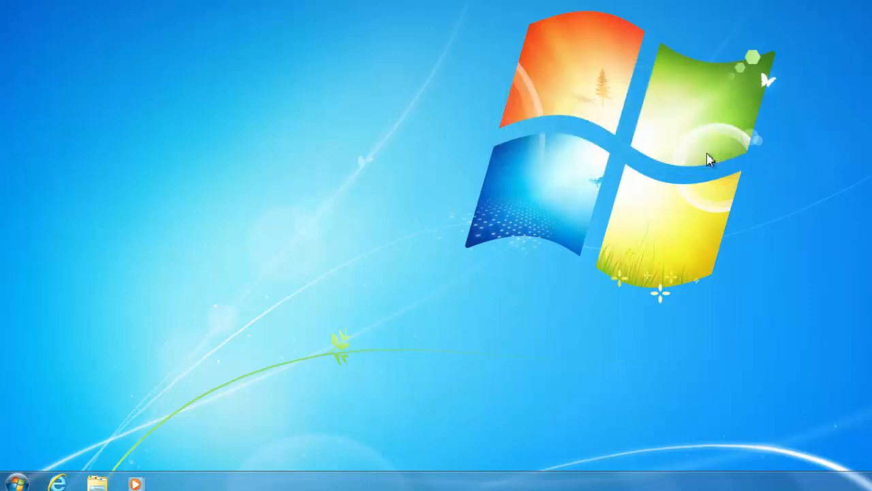
Switch the client session to the HR user with the account password, and open Control Panel to test that user's access
{"action": "left_click", "coordinate": [14, 482]}
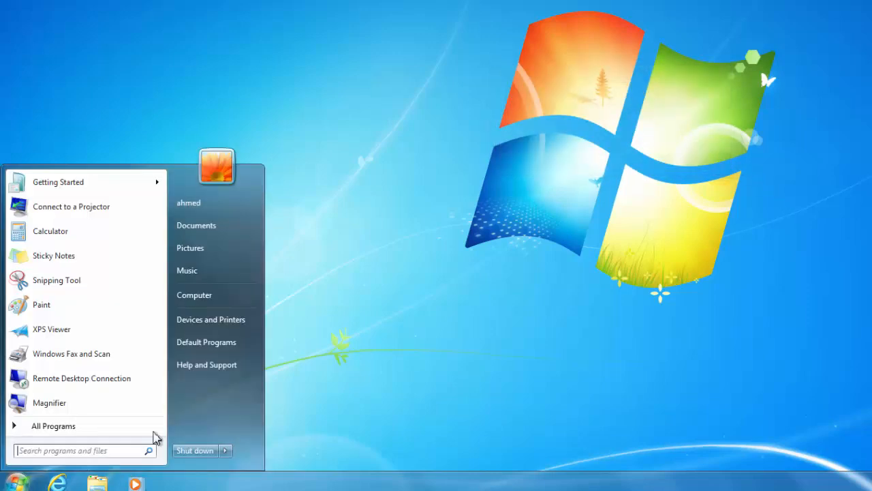
{"action": "left_click", "coordinate": [226, 450]}
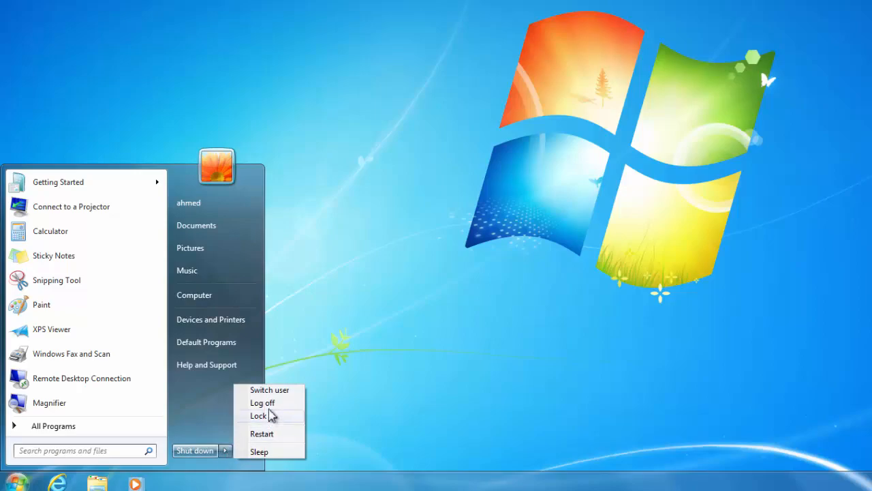
{"action": "left_click", "coordinate": [270, 391]}
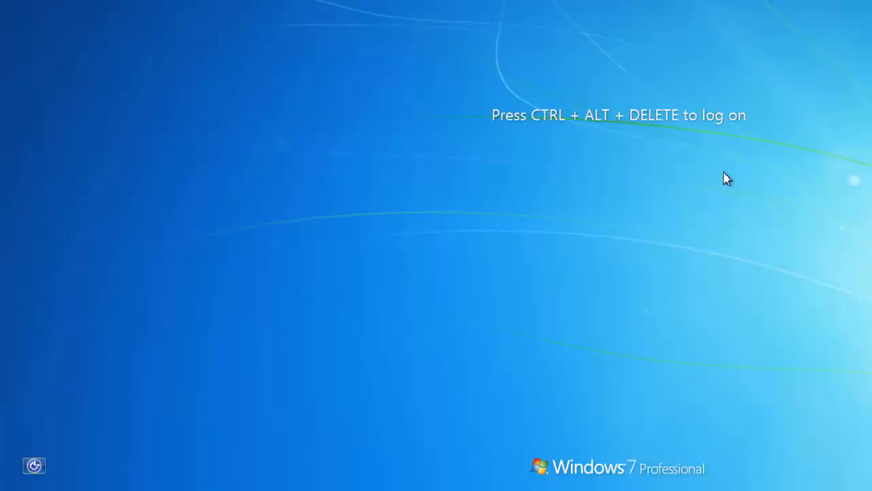
{"action": "key", "text": "ctrl+alt+Delete"}
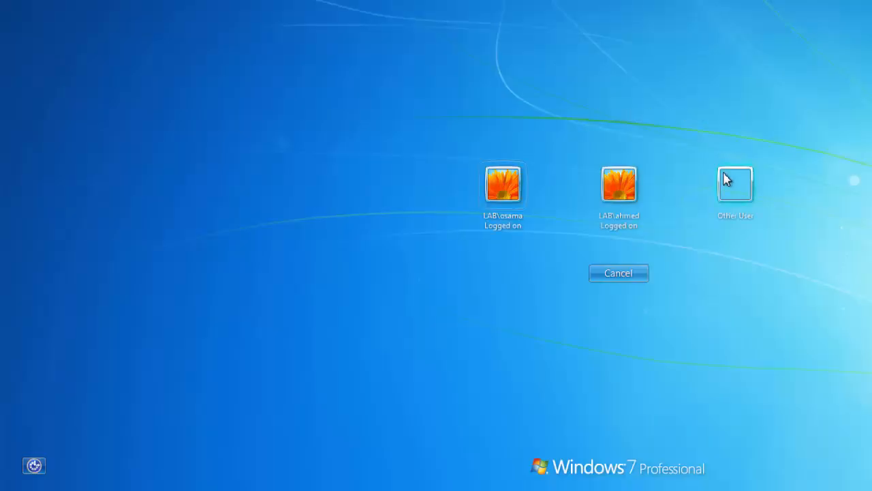
{"action": "left_click", "coordinate": [514, 193]}
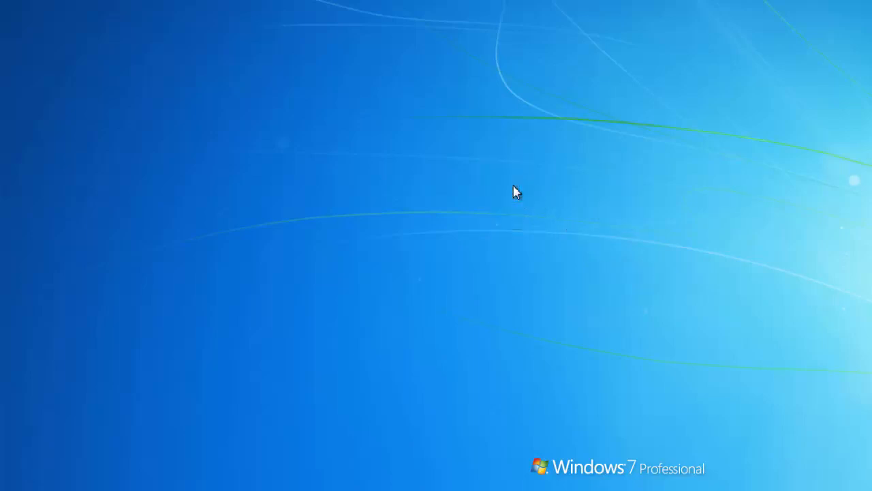
{"action": "type", "text": "••••"}
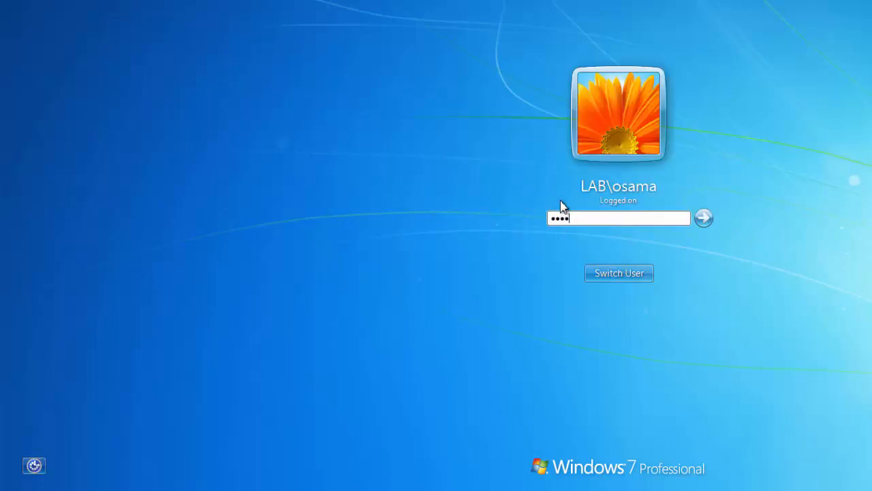
{"action": "type", "text": "••••••••"}
{"action": "key", "text": "Return"}
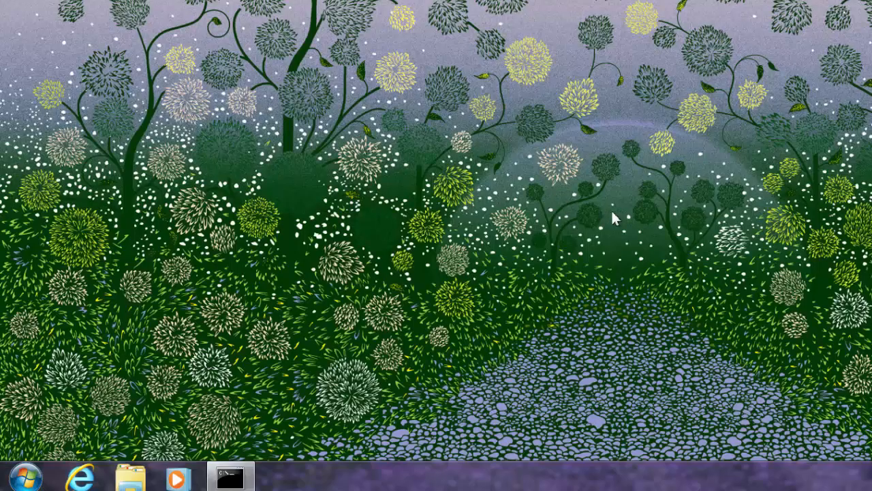
{"action": "left_click", "coordinate": [26, 477]}
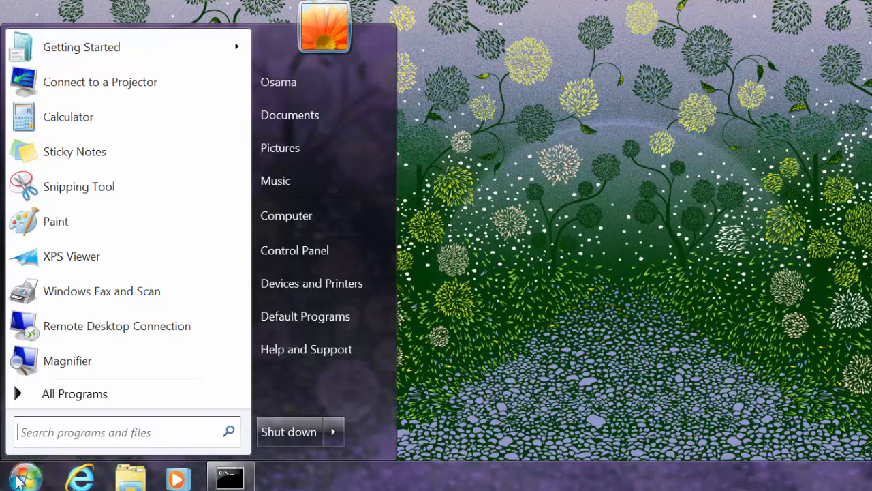
{"action": "left_click", "coordinate": [295, 250]}
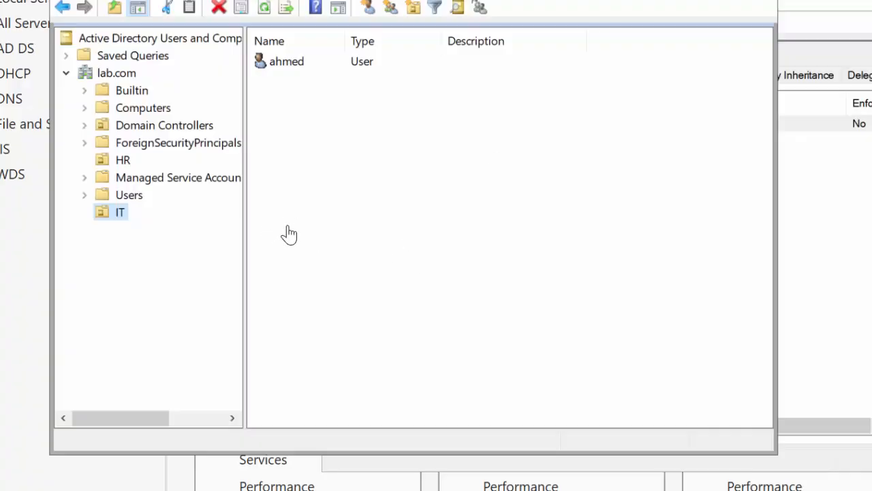
Switch to Group Policy Management on the server and create a GPO named cmd linked to the HR organizational unit
{"action": "left_click", "coordinate": [324, 461]}
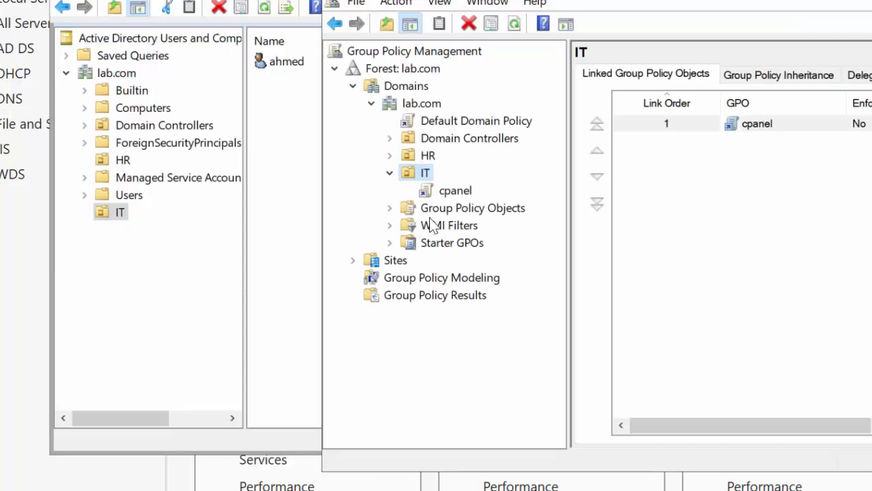
{"action": "right_click", "coordinate": [410, 155]}
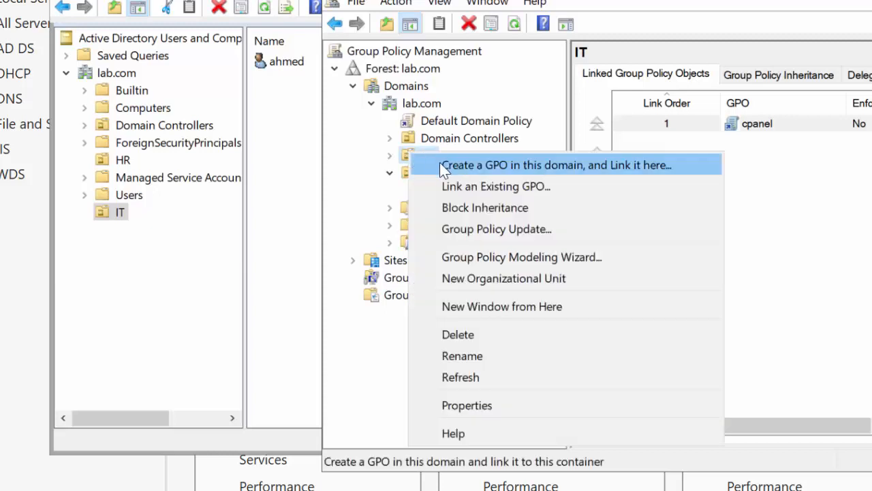
{"action": "left_click", "coordinate": [462, 166]}
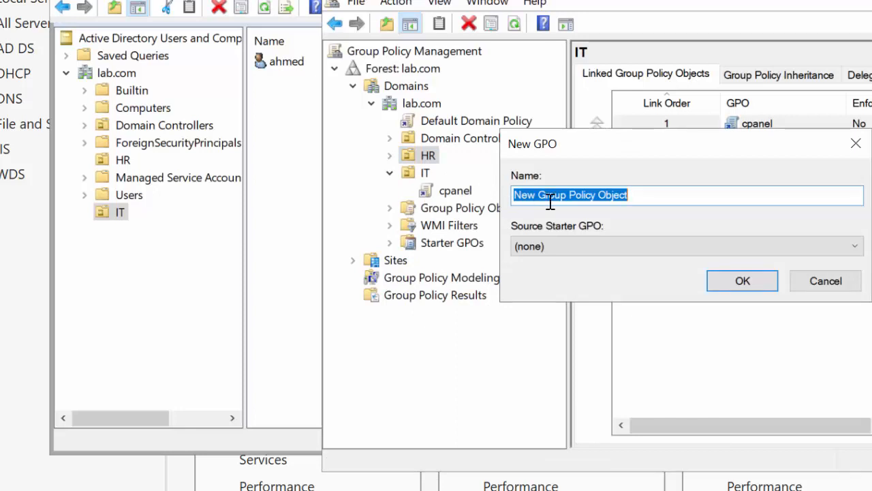
{"action": "type", "text": "cmd"}
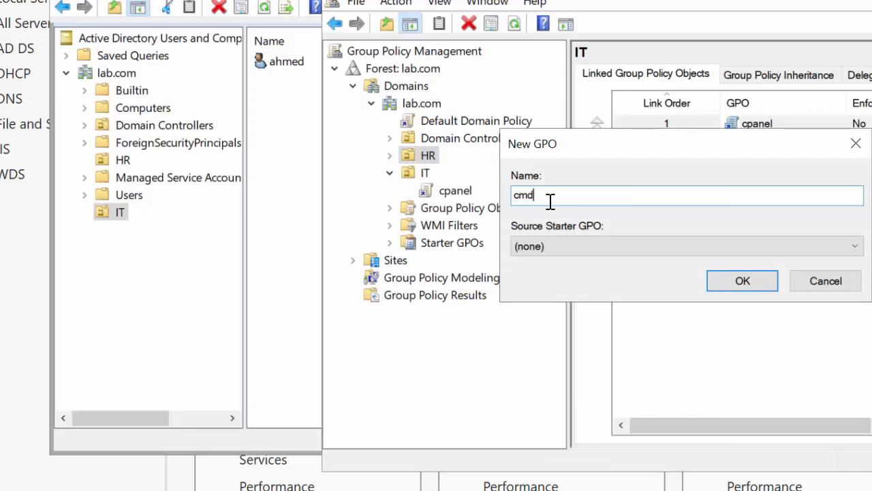
{"action": "left_click", "coordinate": [719, 287]}
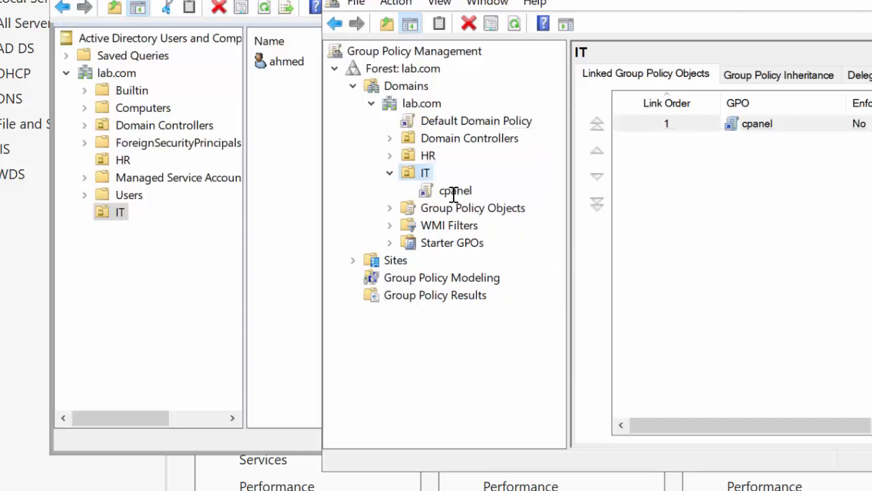
Expand the HR organizational unit and open its cmd GPO for editing
{"action": "left_click", "coordinate": [389, 156]}
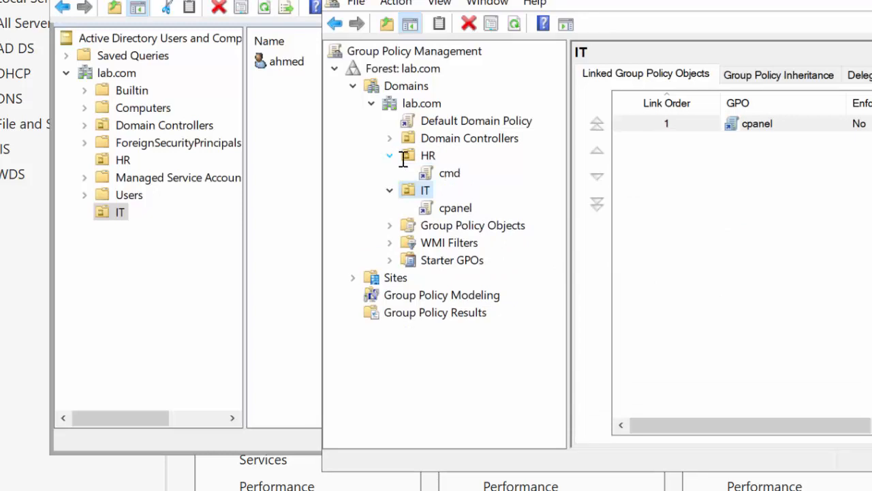
{"action": "right_click", "coordinate": [437, 173]}
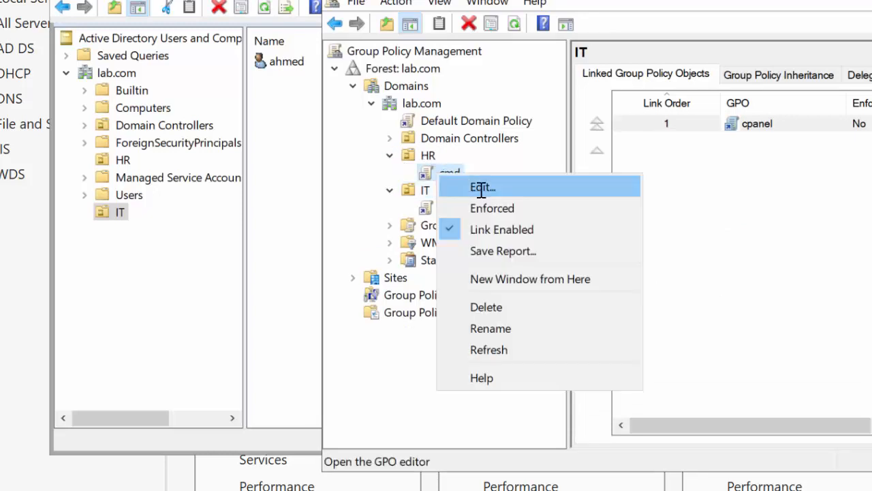
{"action": "left_click", "coordinate": [481, 188]}
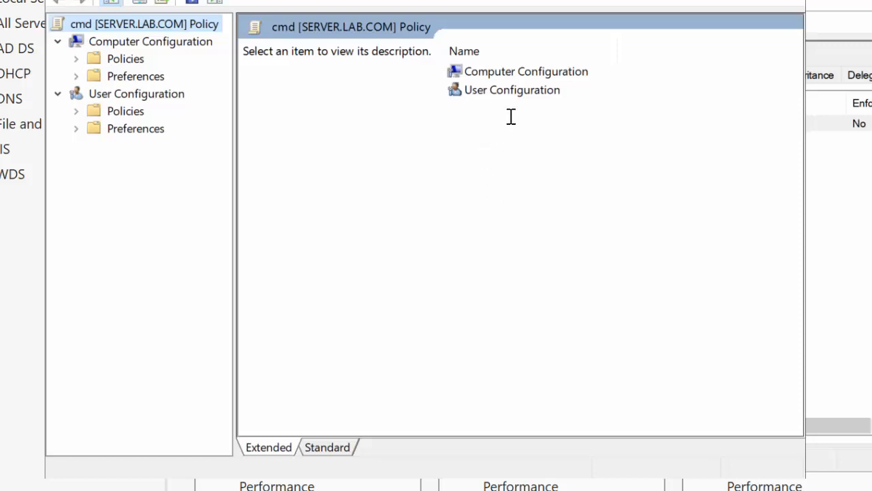
Open the System settings under User Configuration, Policies, Administrative Templates in the cmd policy
{"action": "double_click", "coordinate": [497, 91]}
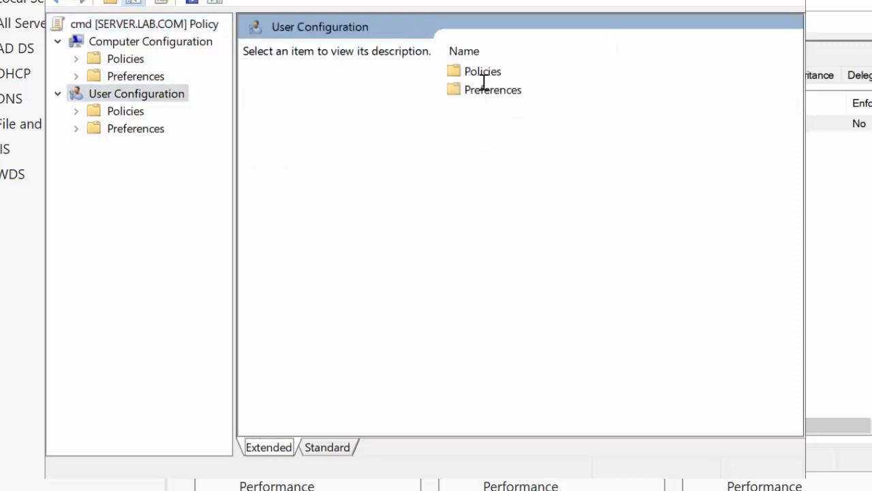
{"action": "left_click", "coordinate": [464, 52]}
{"action": "left_click", "coordinate": [477, 91]}
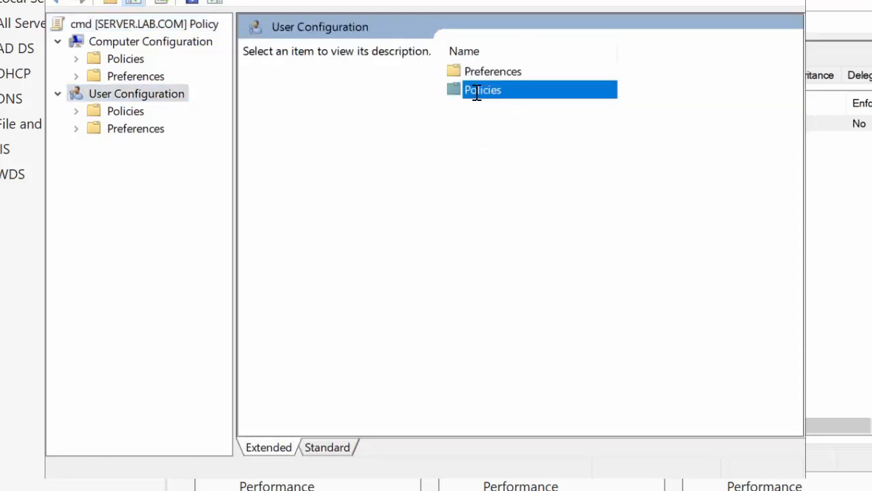
{"action": "double_click", "coordinate": [477, 91]}
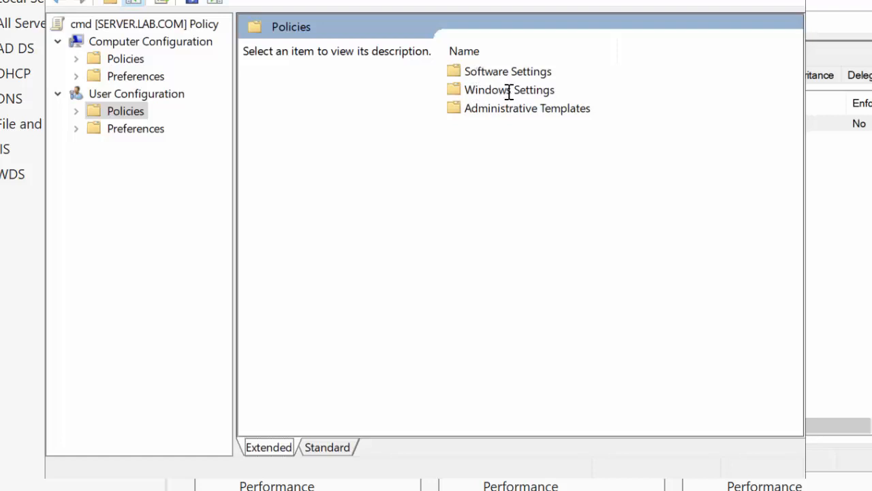
{"action": "left_click", "coordinate": [488, 111]}
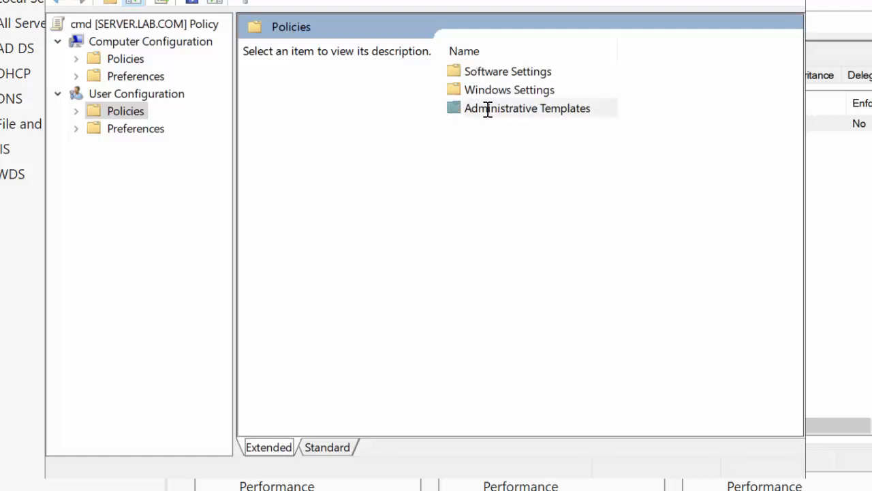
{"action": "double_click", "coordinate": [488, 111]}
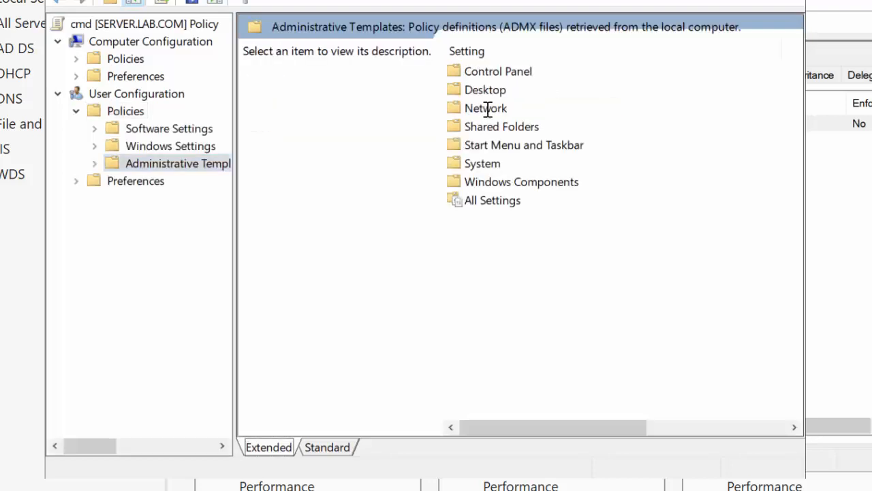
{"action": "double_click", "coordinate": [481, 164]}
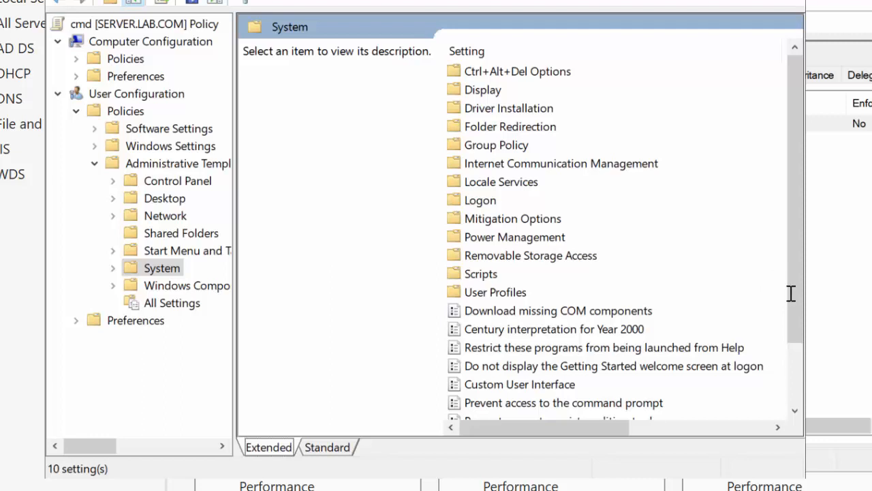
Enable the "Prevent access to the command prompt" setting, leaving the script processing option at No, and accept the change
{"action": "left_click_drag", "start_coordinate": [798, 301], "coordinate": [811, 352]}
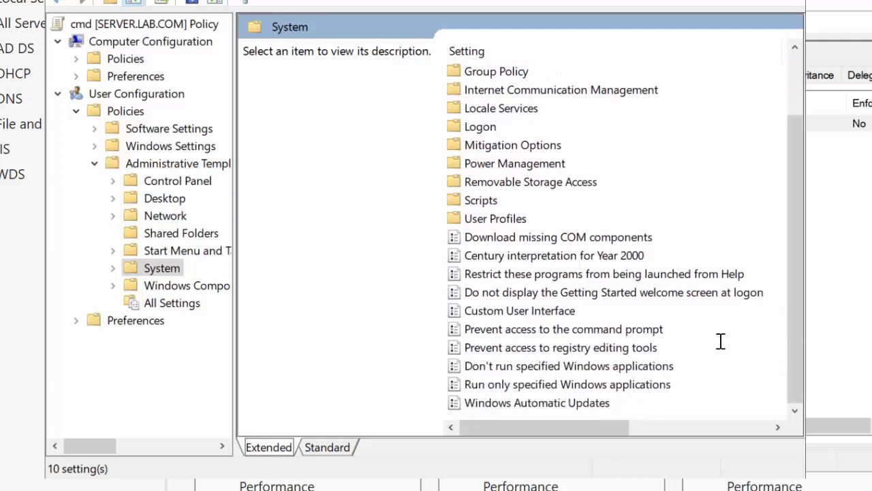
{"action": "double_click", "coordinate": [616, 331]}
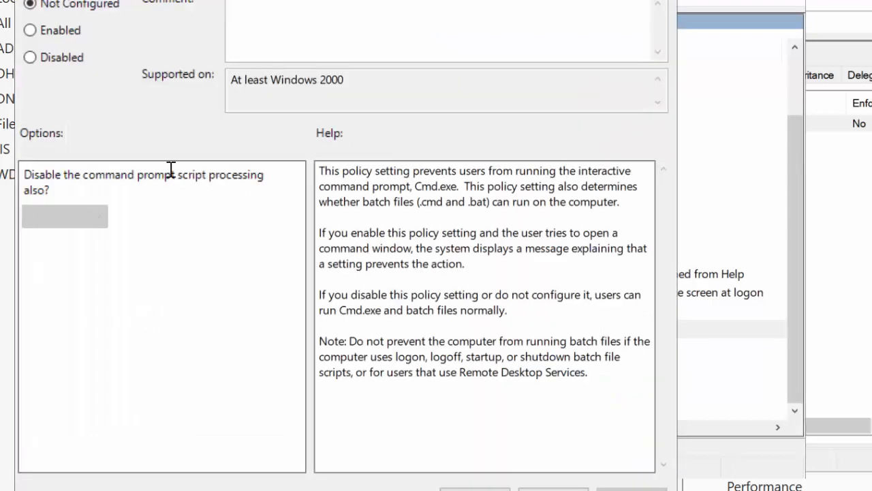
{"action": "left_click", "coordinate": [59, 70]}
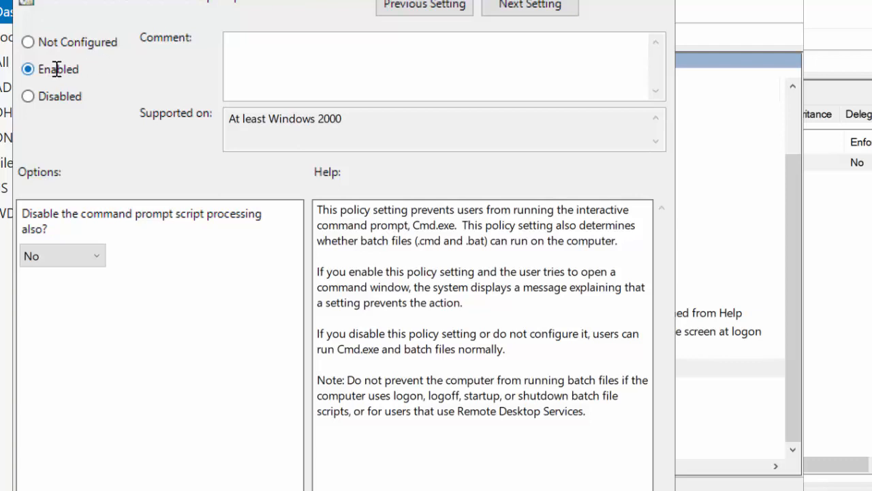
{"action": "left_click_drag", "start_coordinate": [417, 2], "coordinate": [423, 0]}
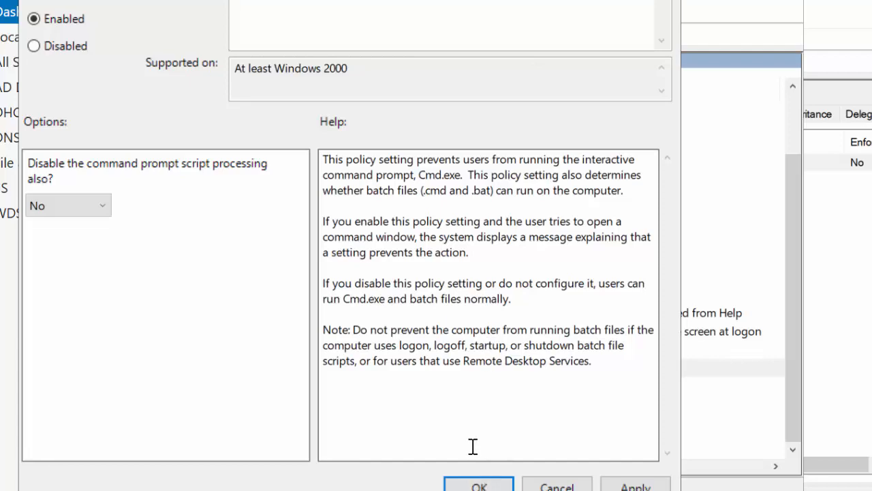
{"action": "left_click", "coordinate": [477, 485]}
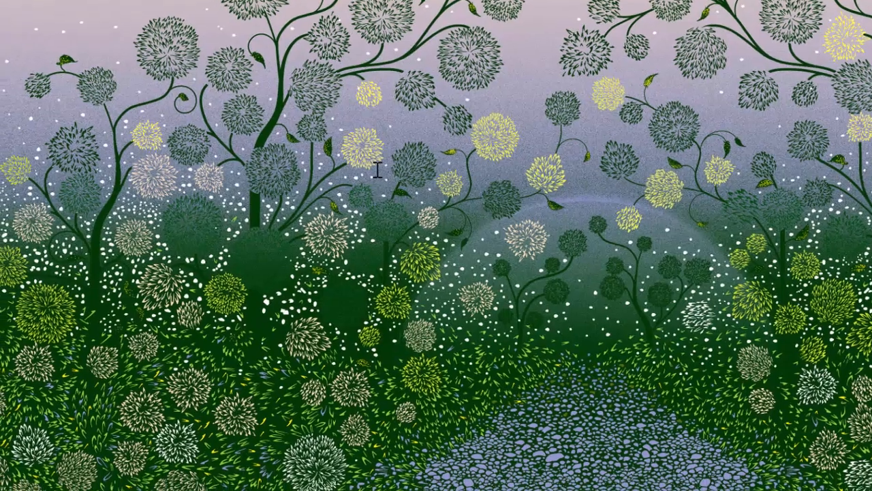
Switch to the Windows 7 client, refresh the HR user's desktop and close the open Command Prompt window
{"action": "right_click", "coordinate": [407, 119]}
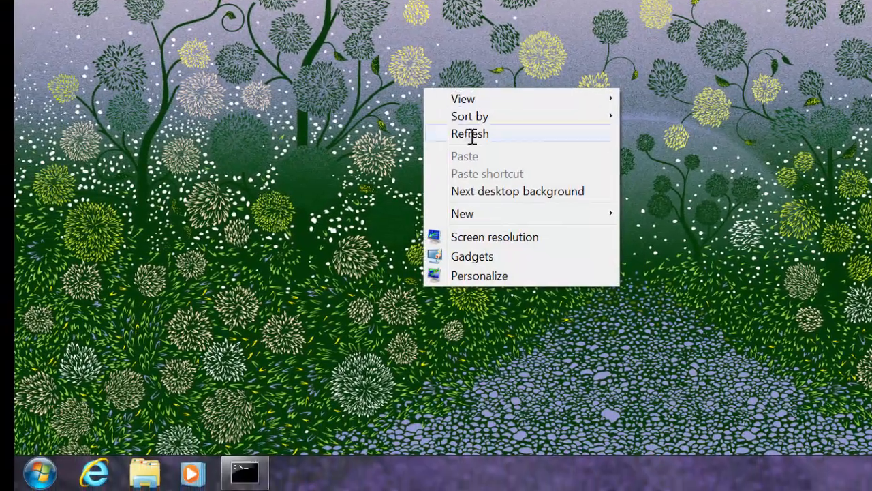
{"action": "left_click", "coordinate": [452, 164]}
{"action": "left_click", "coordinate": [244, 470]}
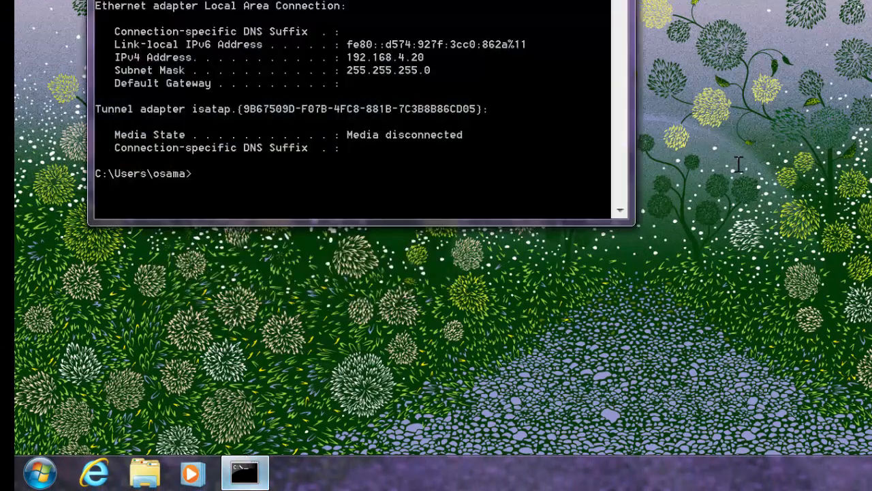
{"action": "key", "text": "alt+F4"}
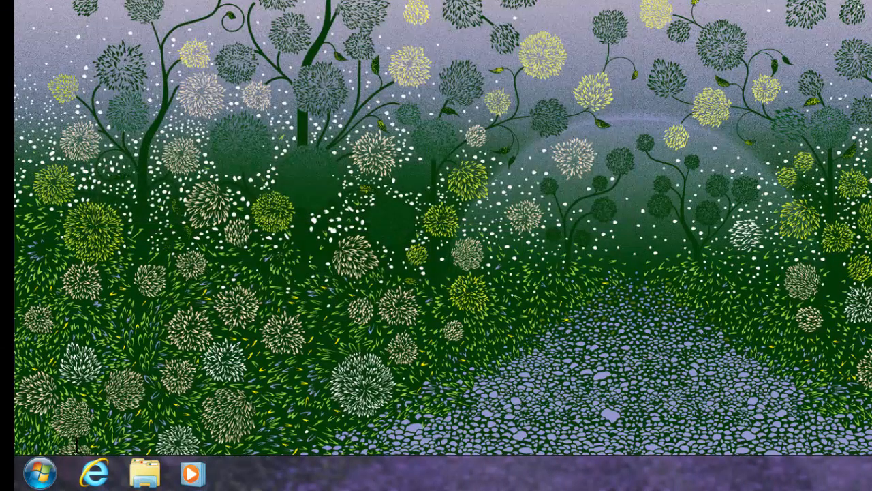
Open the Run dialog on the Windows 7 client and run gpupdate to refresh the group policy
{"action": "left_click", "coordinate": [58, 465]}
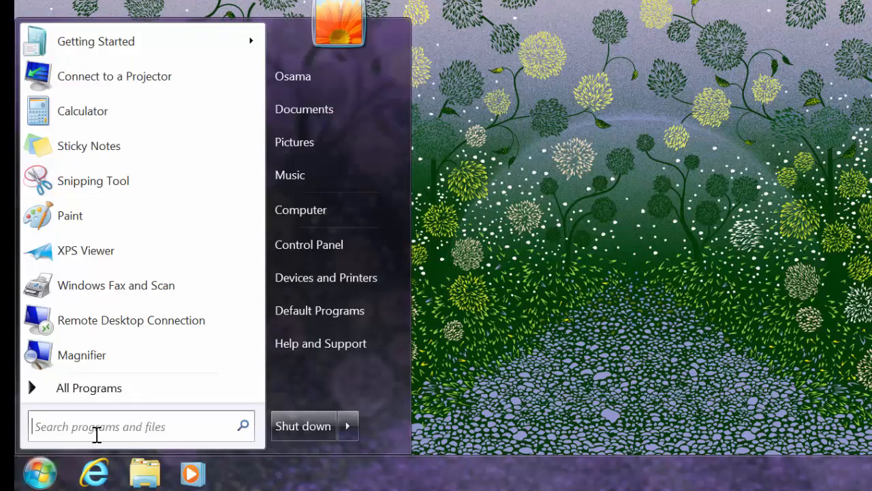
{"action": "type", "text": "run"}
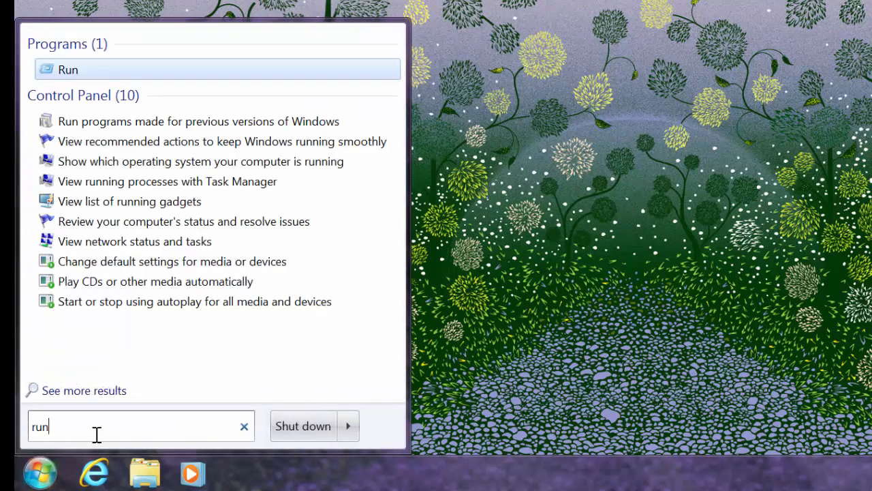
{"action": "key", "text": "Return"}
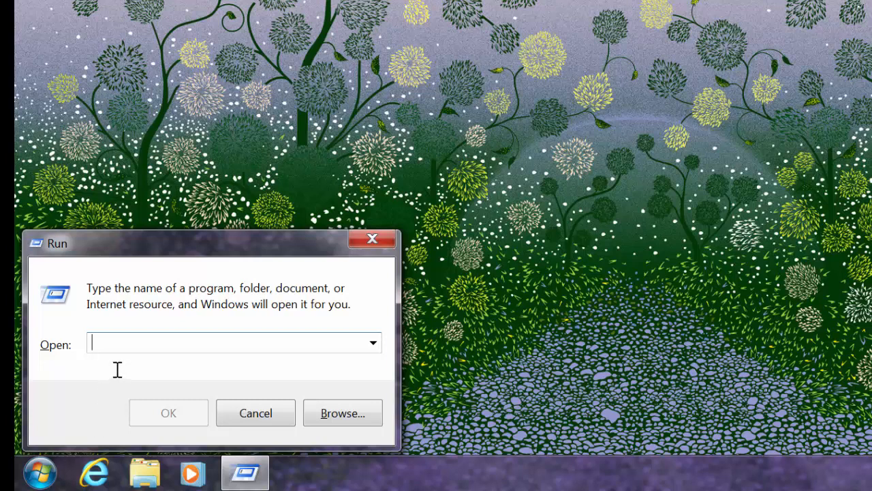
{"action": "type", "text": "gpu"}
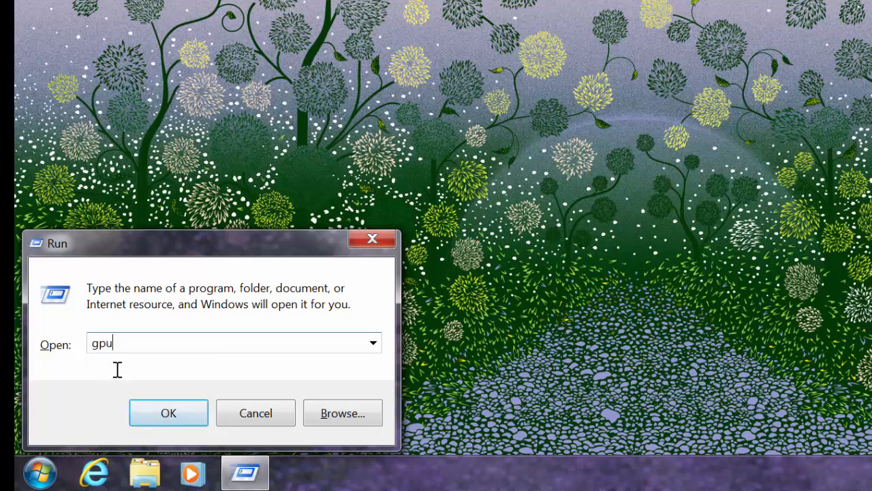
{"action": "type", "text": "pdate"}
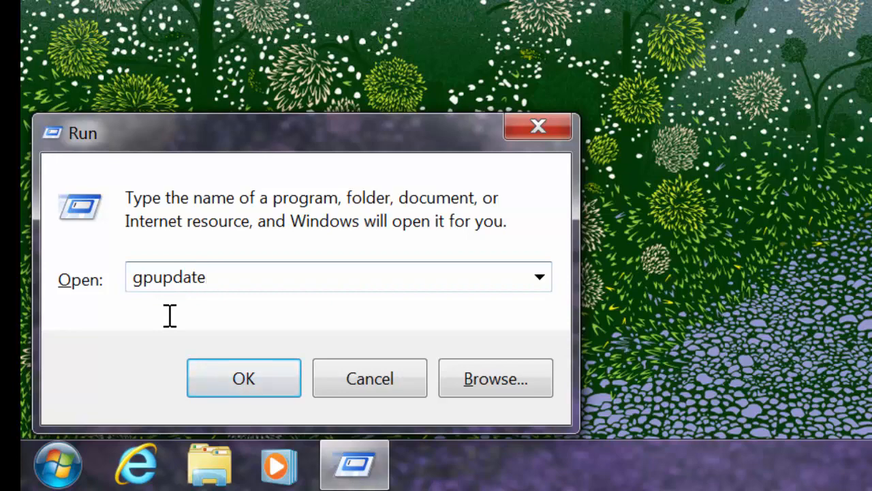
{"action": "key", "text": "Return"}
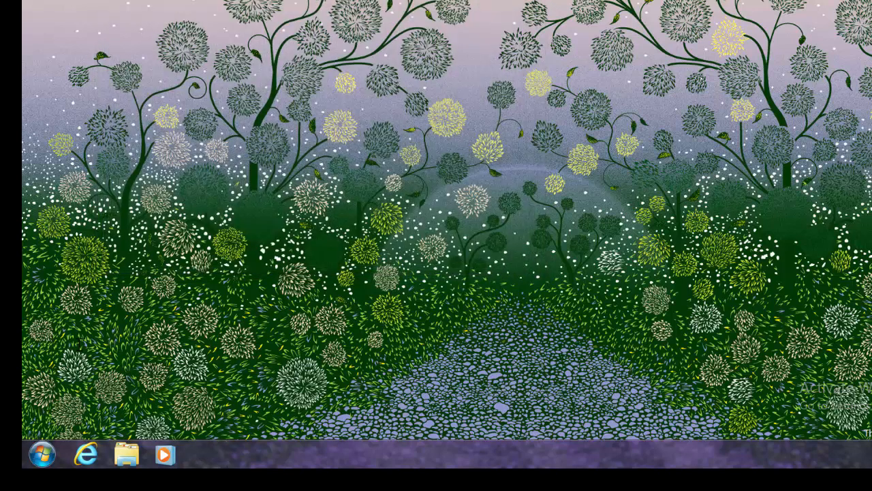
Launch cmd on the client to test the command prompt restriction, and dismiss its window
{"action": "left_click", "coordinate": [42, 454]}
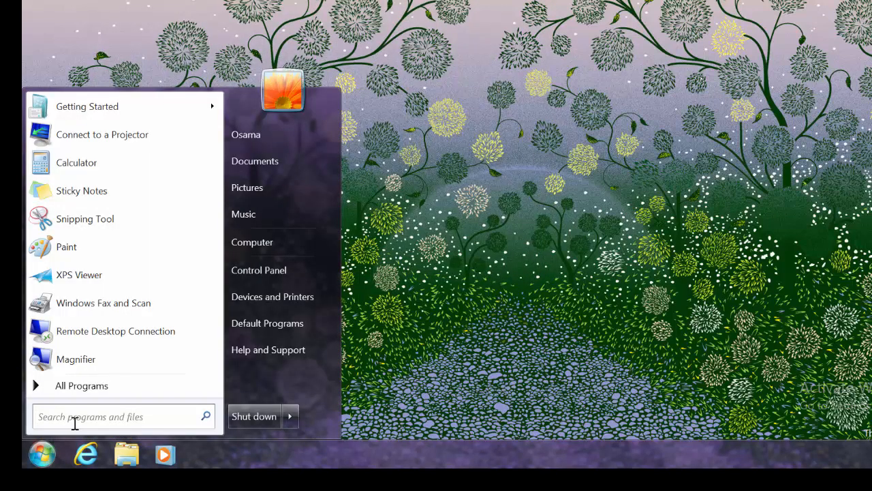
{"action": "type", "text": "cmd"}
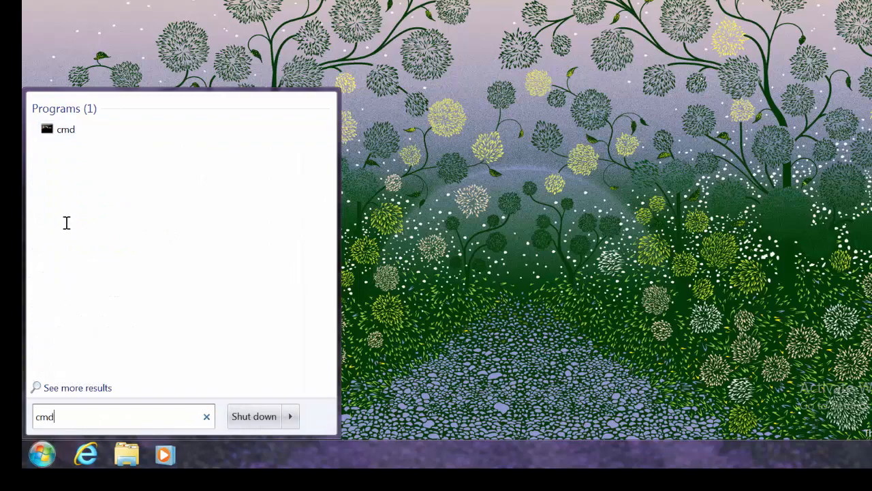
{"action": "left_click", "coordinate": [77, 131]}
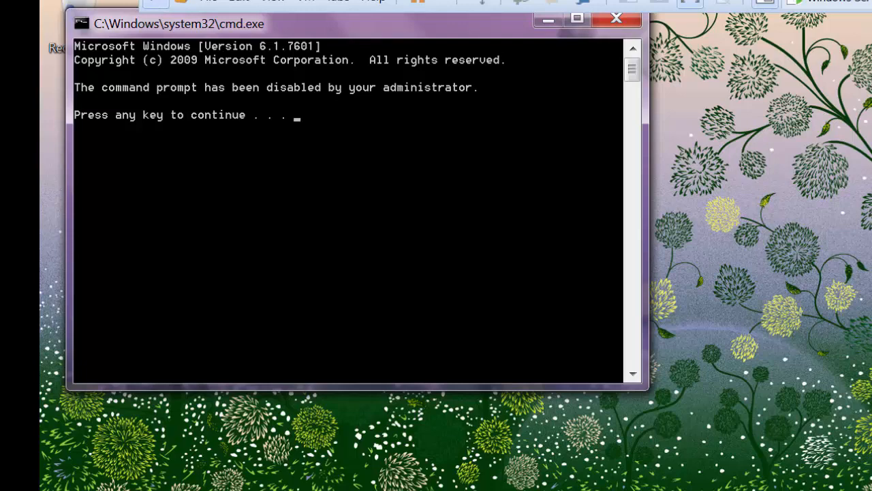
{"action": "key", "text": "Return"}
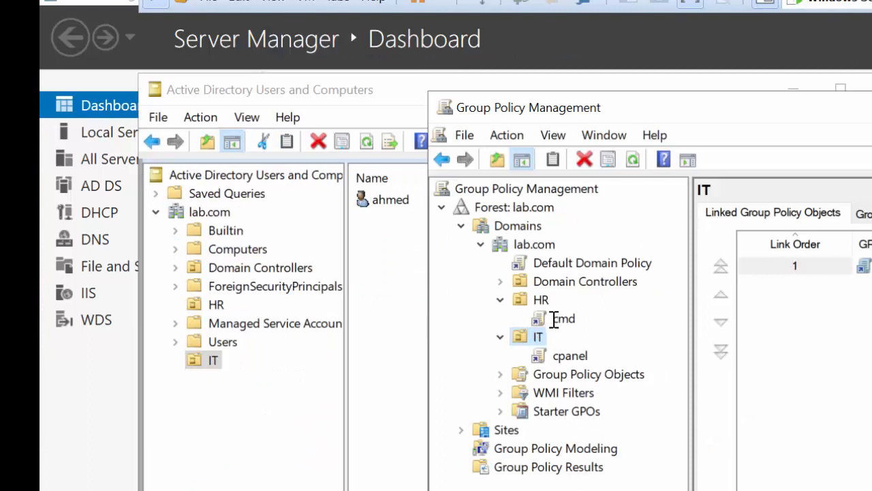
Switch to the server, edit the cmd GPO under HR and open User Configuration, Policies, Administrative Templates, System
{"action": "right_click", "coordinate": [553, 316]}
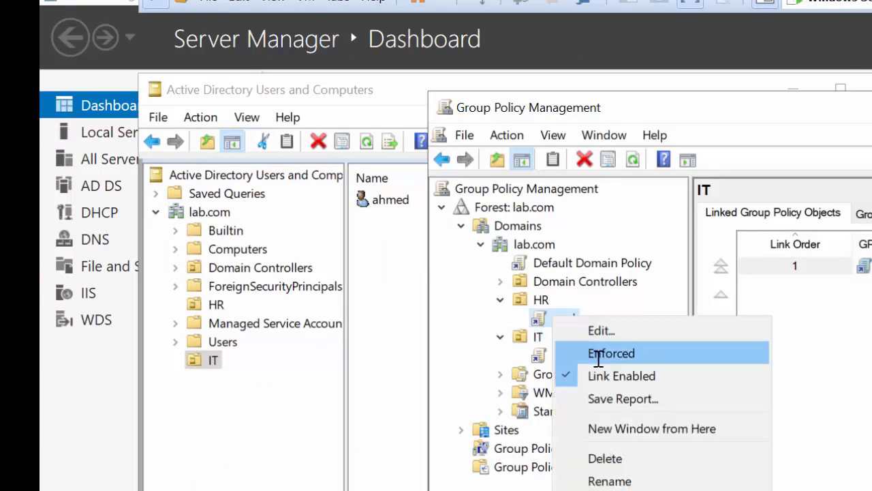
{"action": "key", "text": "Escape"}
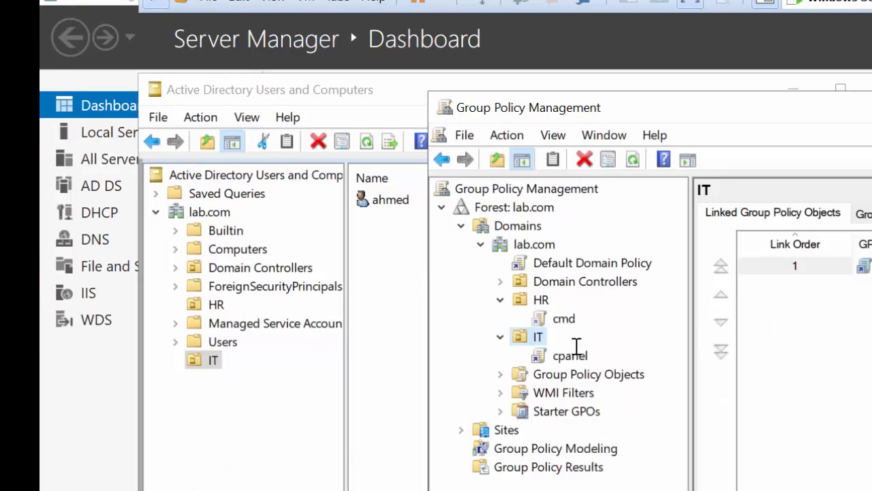
{"action": "right_click", "coordinate": [557, 319]}
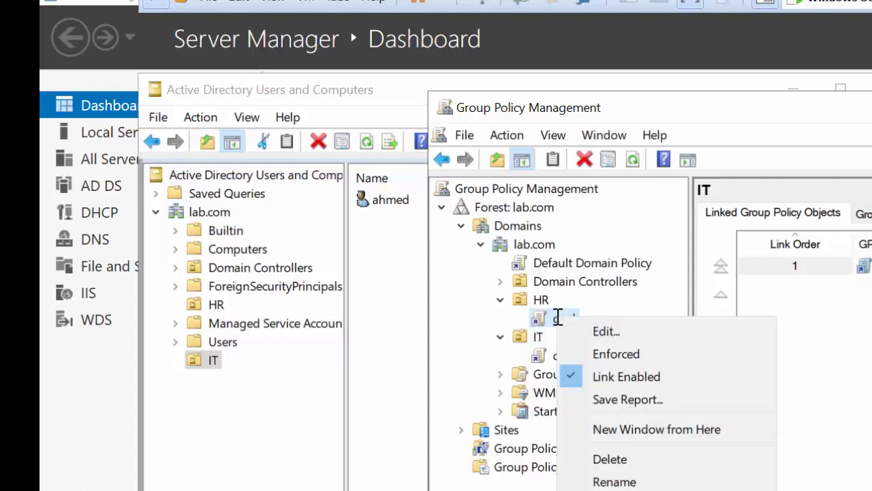
{"action": "left_click", "coordinate": [597, 330]}
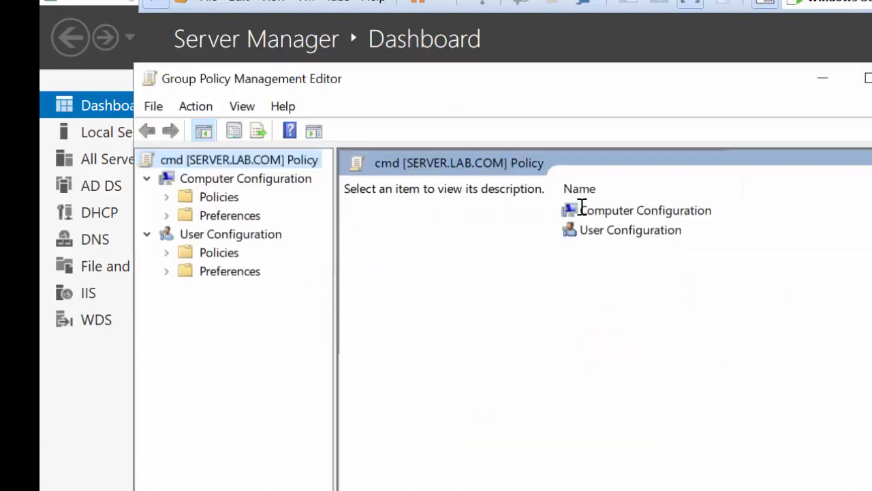
{"action": "double_click", "coordinate": [605, 229]}
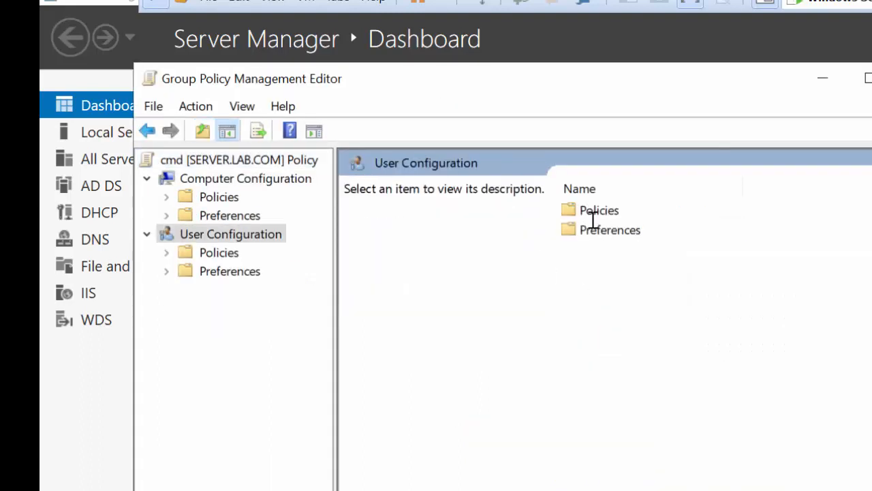
{"action": "double_click", "coordinate": [596, 211]}
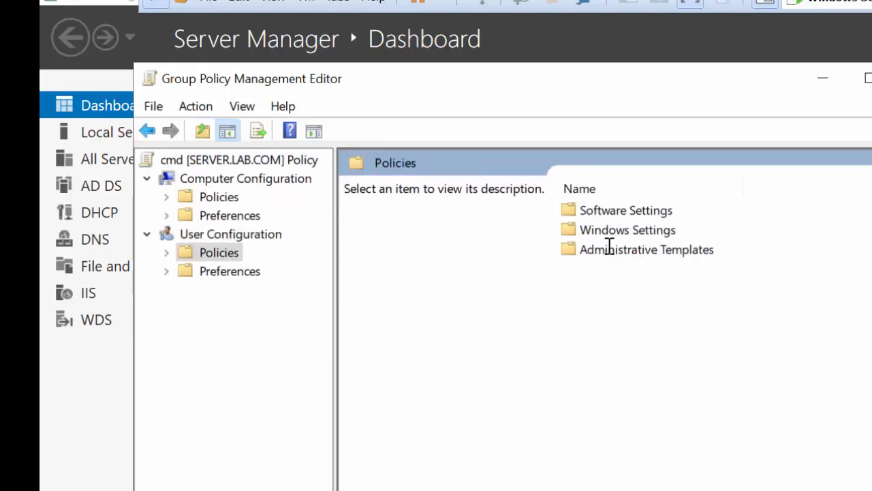
{"action": "double_click", "coordinate": [608, 250]}
{"action": "double_click", "coordinate": [599, 307]}
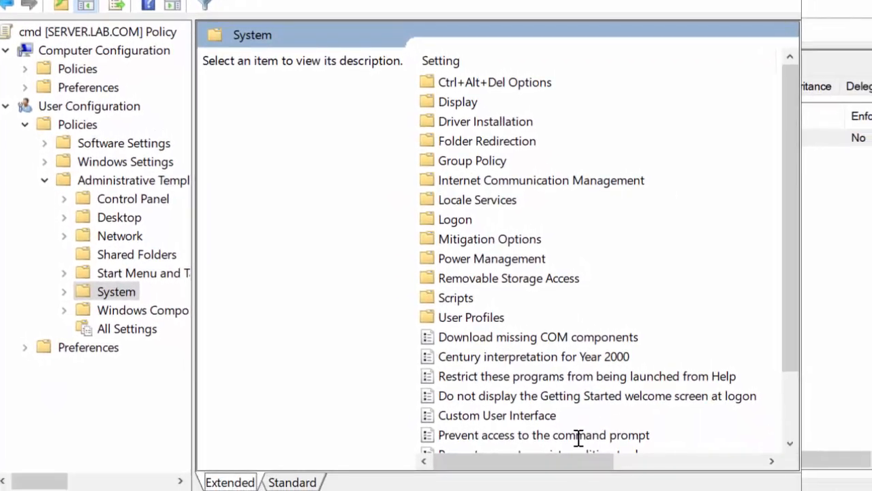
Set the "Prevent access to the command prompt" setting to Not Configured and accept the change
{"action": "double_click", "coordinate": [578, 436]}
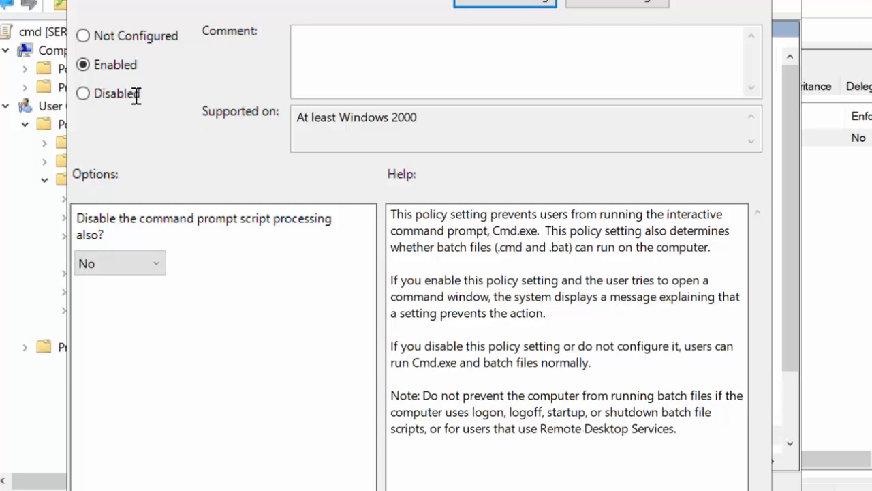
{"action": "left_click", "coordinate": [98, 100]}
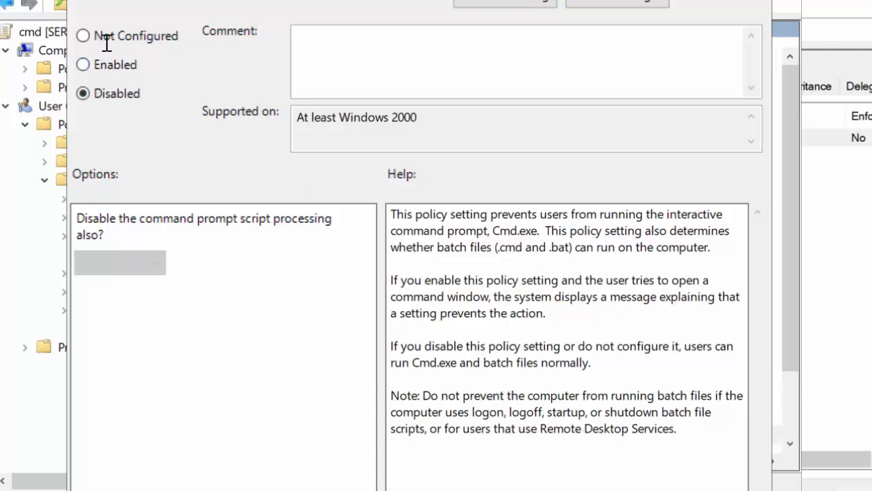
{"action": "left_click", "coordinate": [105, 36]}
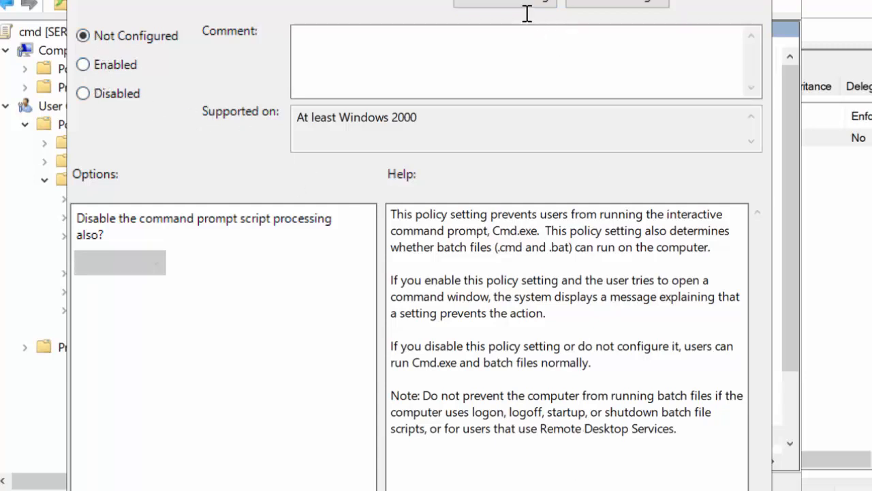
{"action": "left_click_drag", "start_coordinate": [504, 1], "coordinate": [492, 0]}
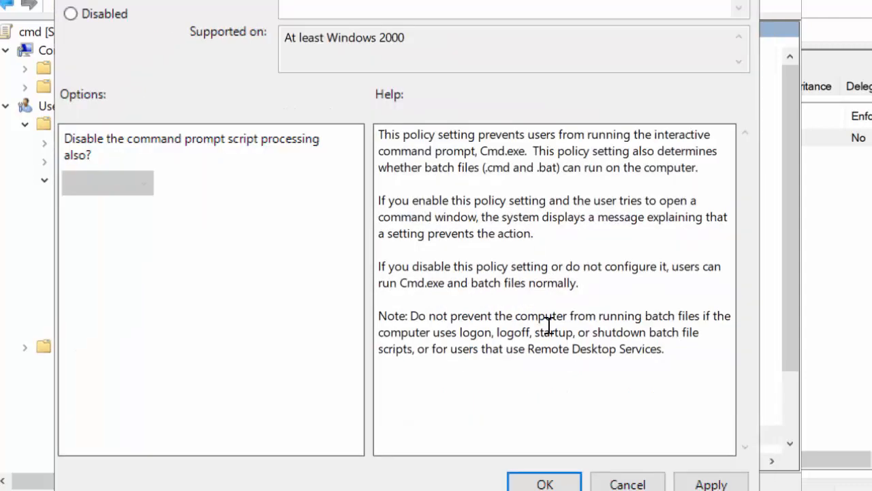
{"action": "left_click", "coordinate": [549, 481]}
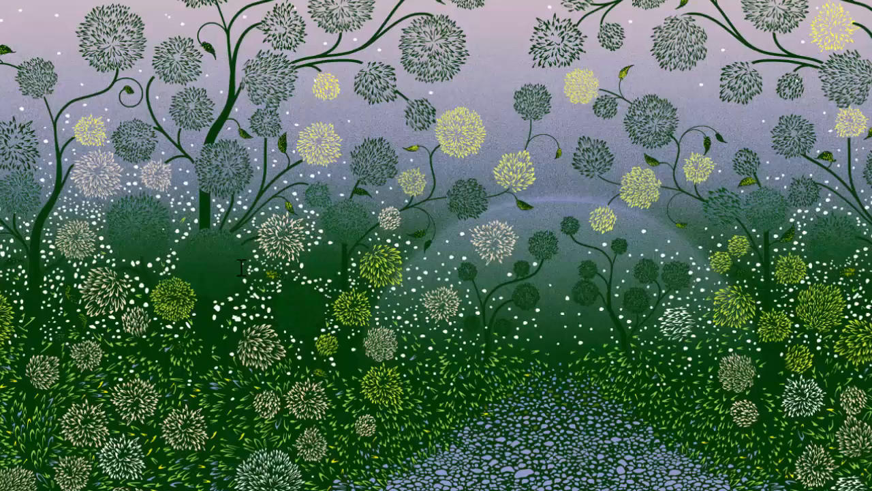
Switch back to the Windows 7 client and run gpupdate again through the Run dialog
{"action": "left_click", "coordinate": [35, 471]}
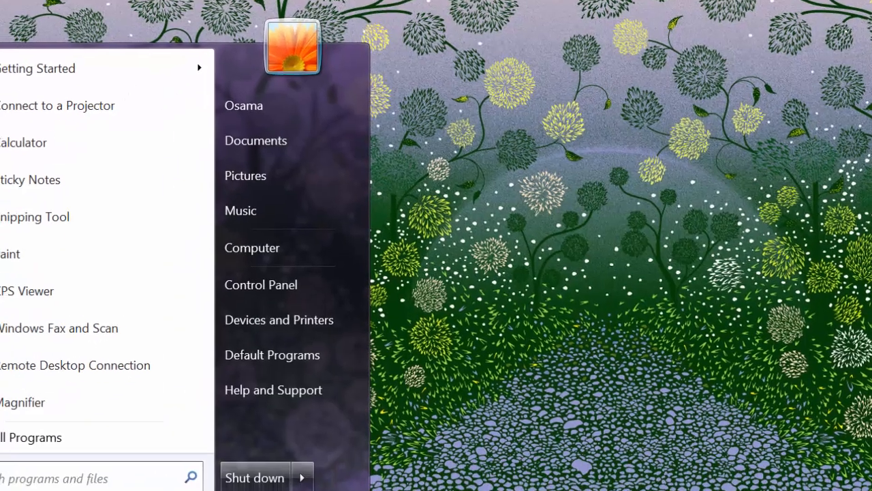
{"action": "type", "text": "ry="}
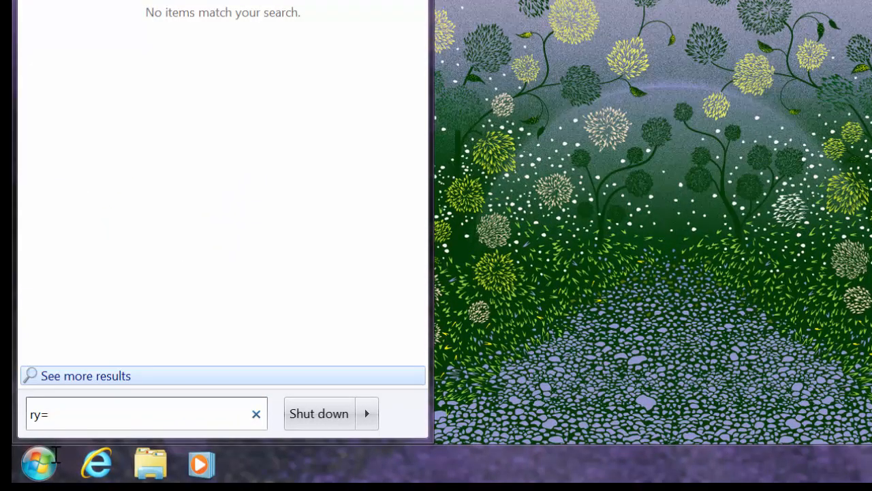
{"action": "key", "text": "BackSpace"}
{"action": "key", "text": "BackSpace"}
{"action": "key", "text": "BackSpace"}
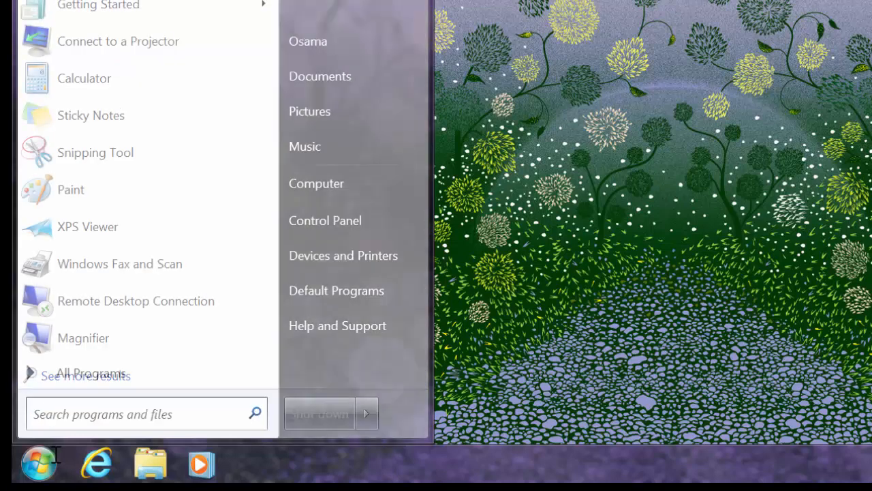
{"action": "type", "text": "r"}
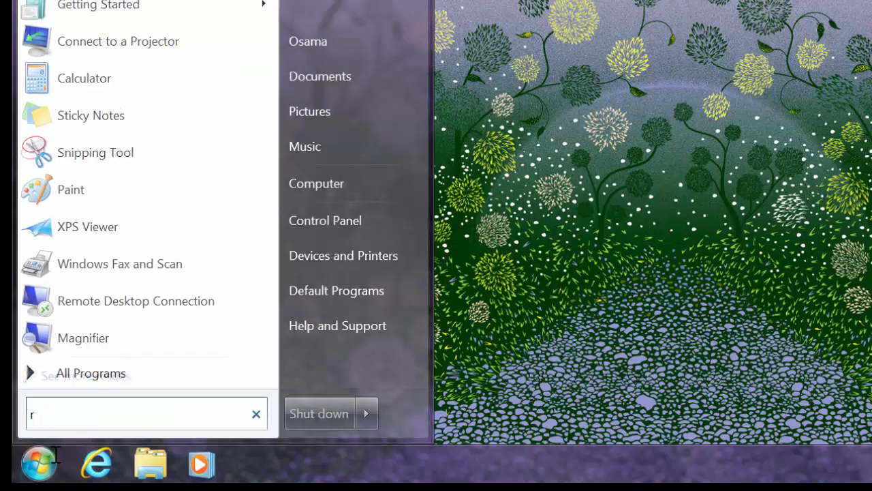
{"action": "type", "text": "un"}
{"action": "key", "text": "Return"}
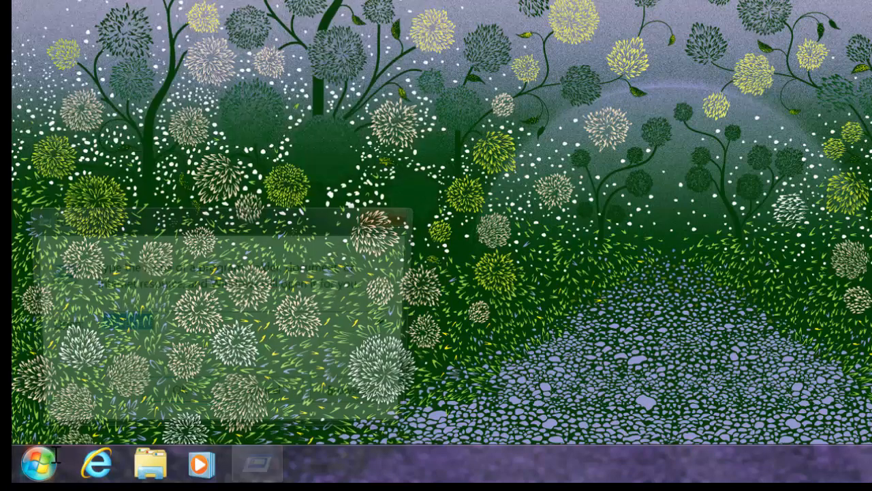
{"action": "key", "text": "Return"}
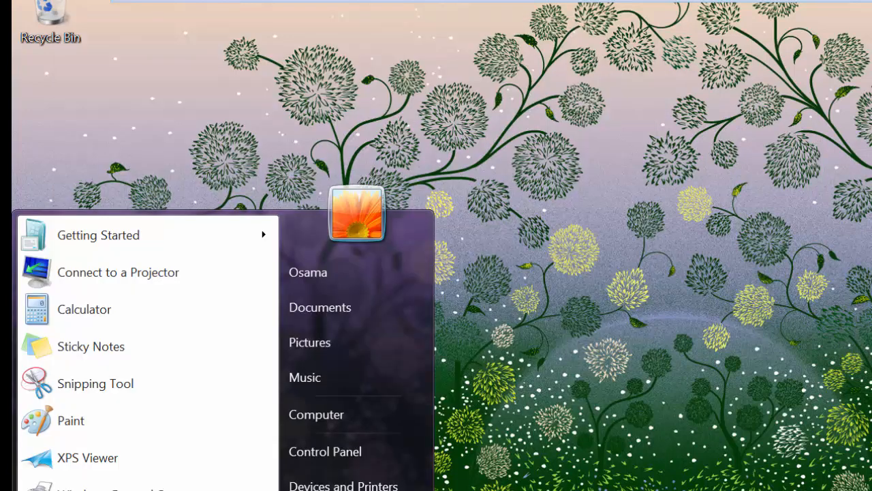
Open the Command Prompt on the client and test that it accepts input with a few throwaway characters, then erase them
{"action": "type", "text": "cmd"}
{"action": "key", "text": "Return"}
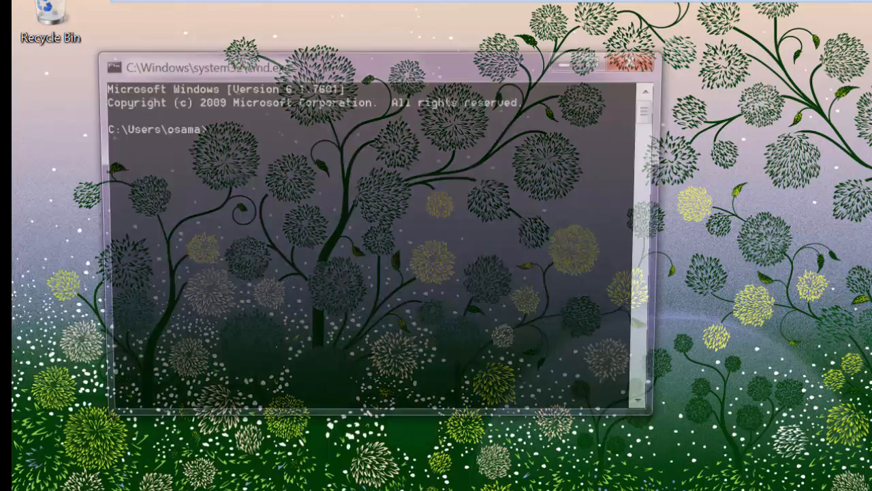
{"action": "type", "text": "fdfd"}
{"action": "key", "text": "BackSpace"}
{"action": "key", "text": "BackSpace"}
{"action": "key", "text": "BackSpace"}
{"action": "key", "text": "BackSpace"}
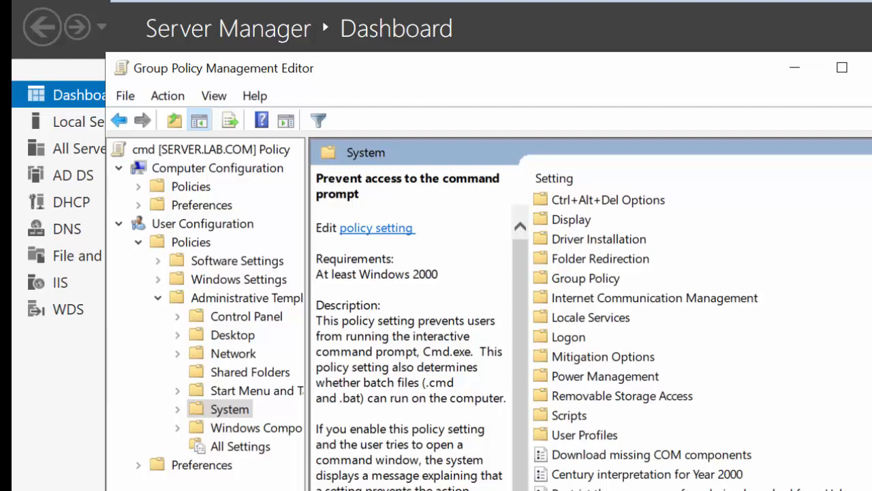
Close the server's cmd policy editor and create a GPO named usb linked to the HR organizational unit
{"action": "key", "text": "alt+F4"}
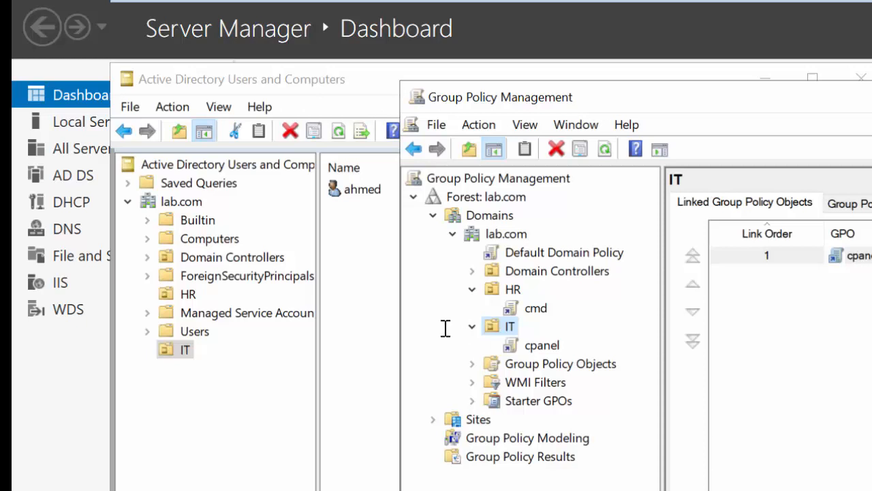
{"action": "right_click", "coordinate": [510, 289]}
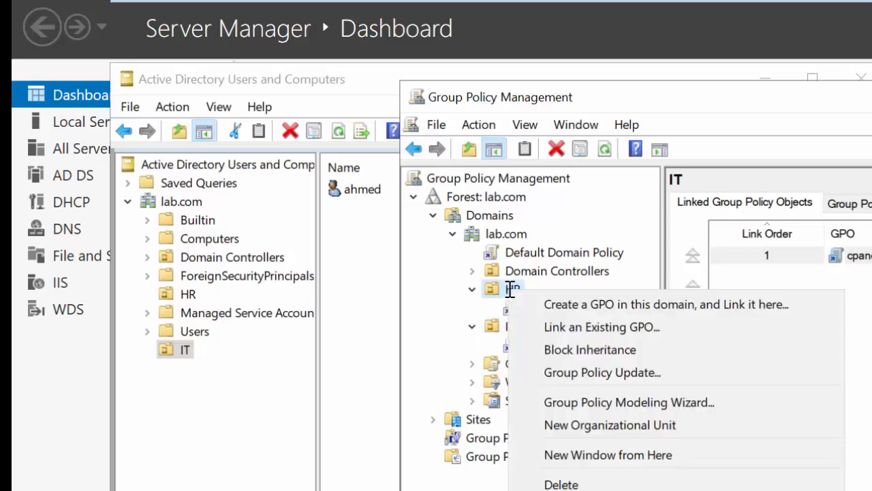
{"action": "left_click", "coordinate": [542, 299]}
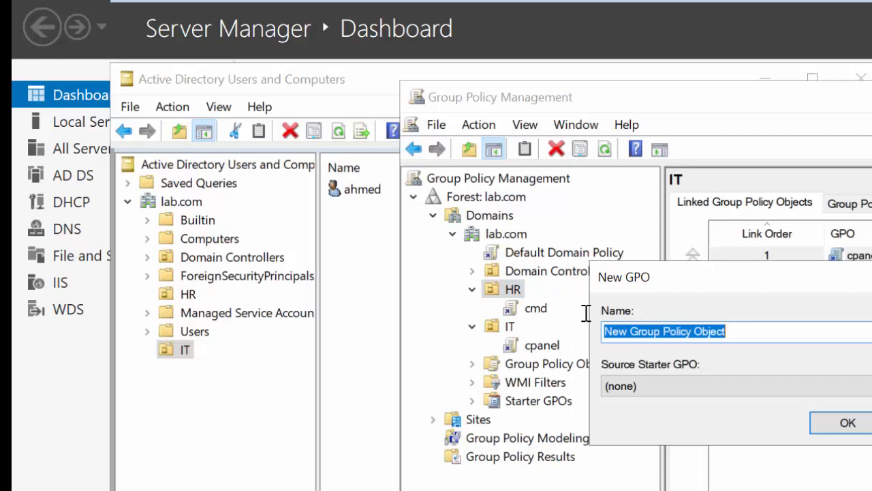
{"action": "type", "text": "usb"}
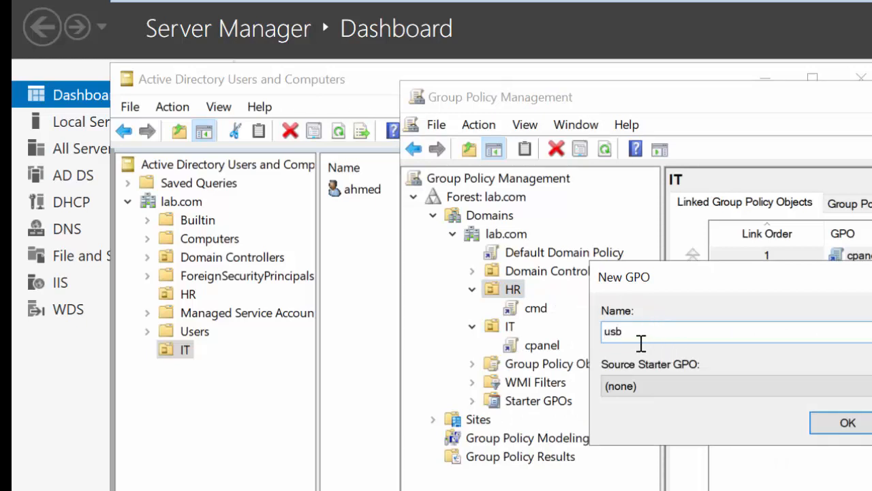
{"action": "left_click", "coordinate": [820, 423]}
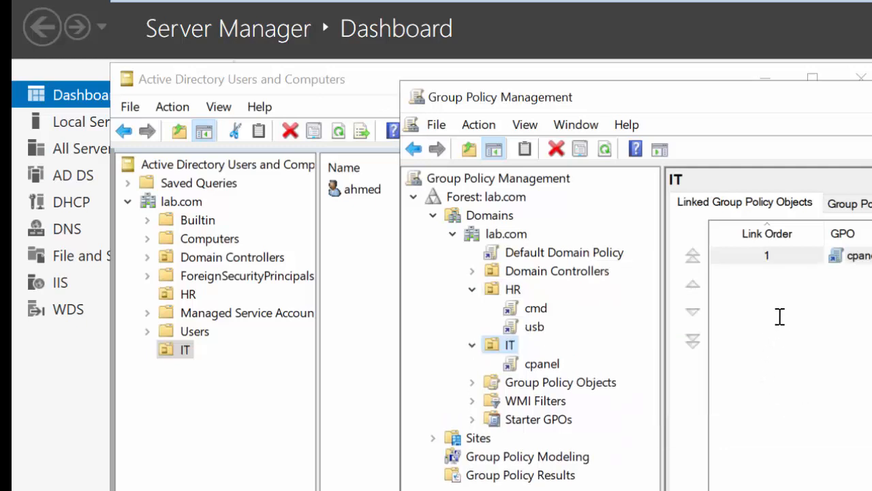
Open the usb GPO for editing and go to the Removable Storage Access settings under the user System administrative templates
{"action": "right_click", "coordinate": [535, 327]}
{"action": "left_click", "coordinate": [573, 341]}
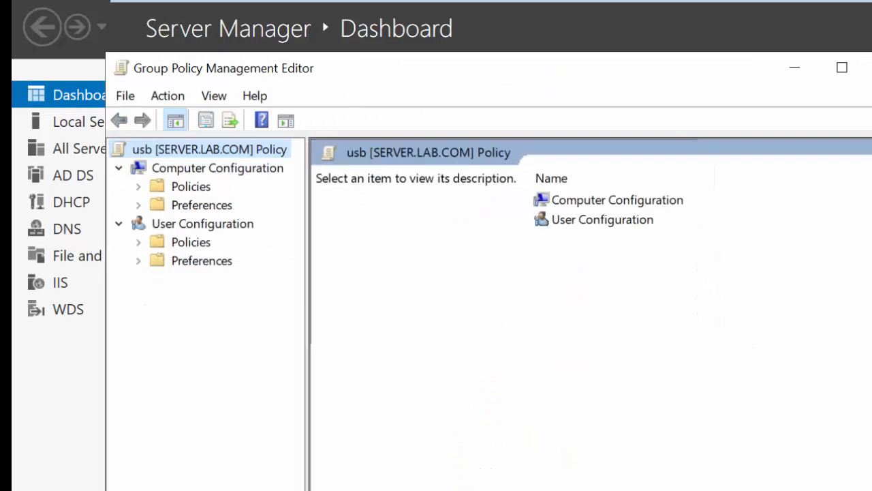
{"action": "left_click", "coordinate": [579, 222]}
{"action": "double_click", "coordinate": [579, 222]}
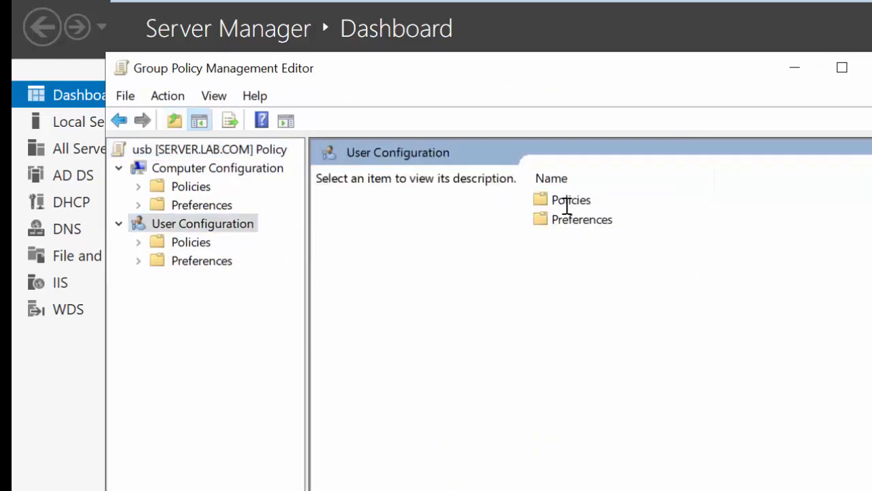
{"action": "left_click", "coordinate": [565, 201]}
{"action": "double_click", "coordinate": [565, 202]}
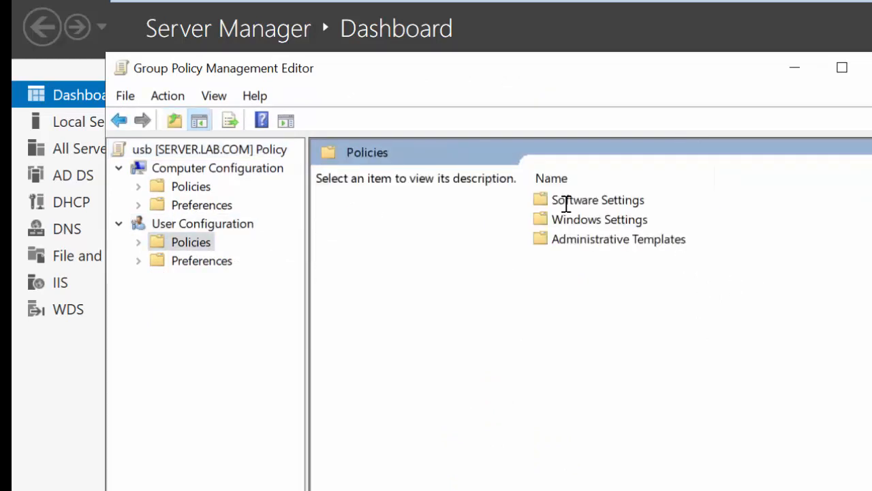
{"action": "double_click", "coordinate": [599, 239]}
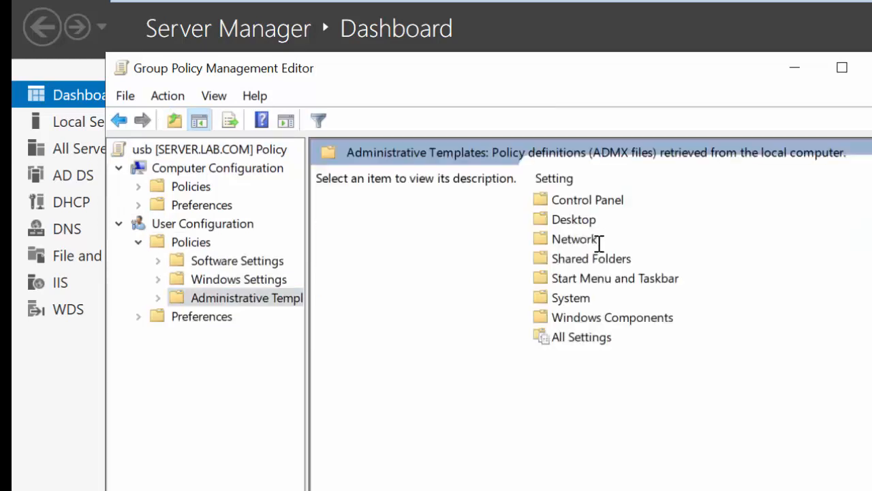
{"action": "left_click", "coordinate": [574, 298]}
{"action": "double_click", "coordinate": [574, 297]}
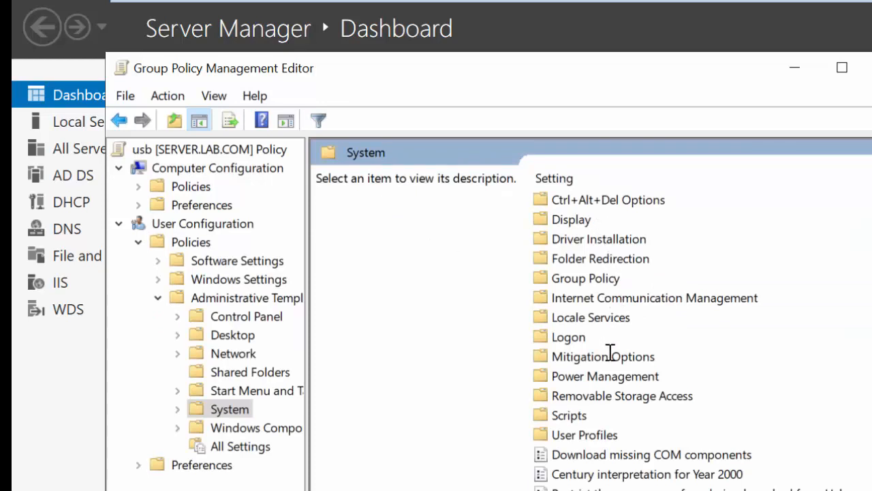
{"action": "double_click", "coordinate": [621, 398]}
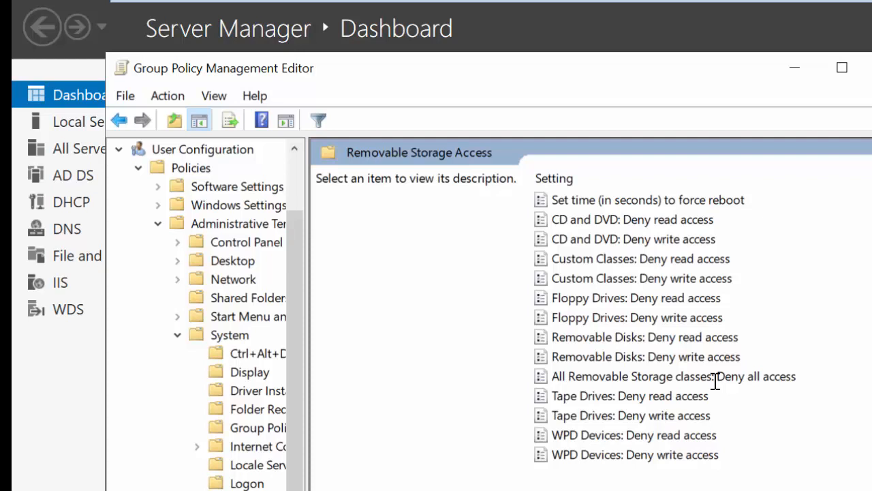
Set the "All Removable Storage classes: Deny all access" policy to Enabled and accept the change
{"action": "left_click", "coordinate": [692, 377]}
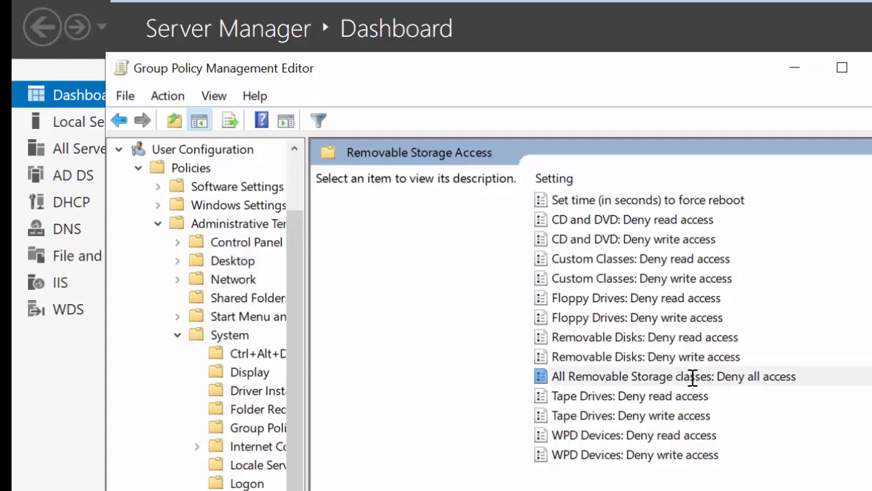
{"action": "double_click", "coordinate": [692, 377]}
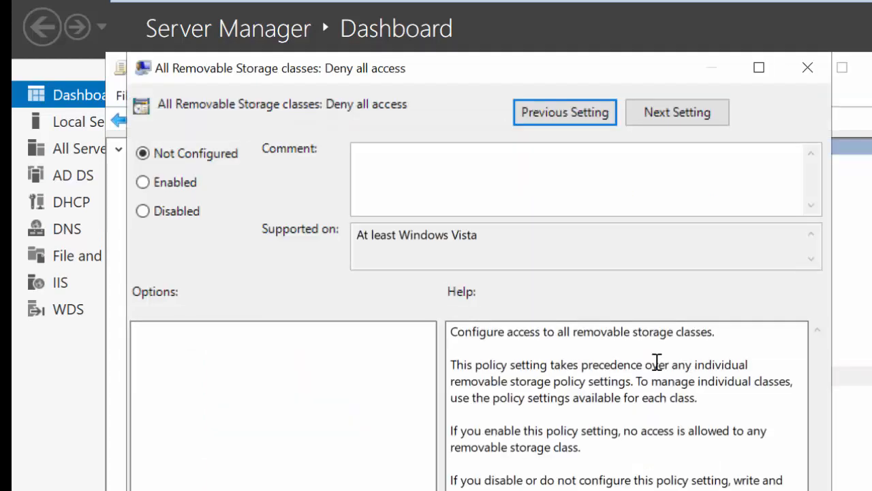
{"action": "left_click", "coordinate": [190, 186]}
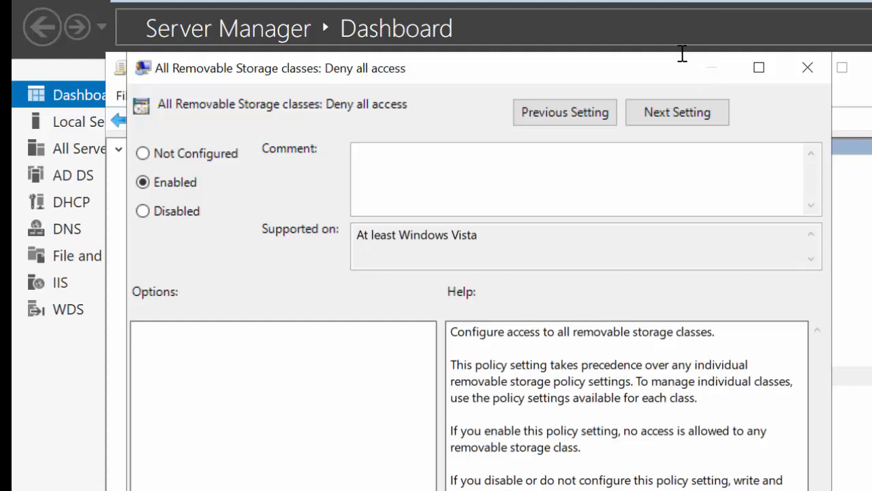
{"action": "left_click_drag", "start_coordinate": [654, 46], "coordinate": [657, 0]}
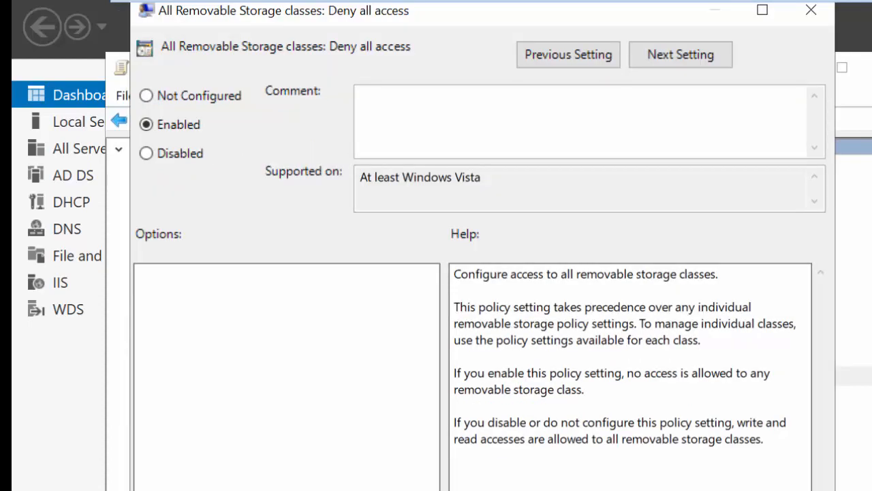
{"action": "key", "text": "Return"}
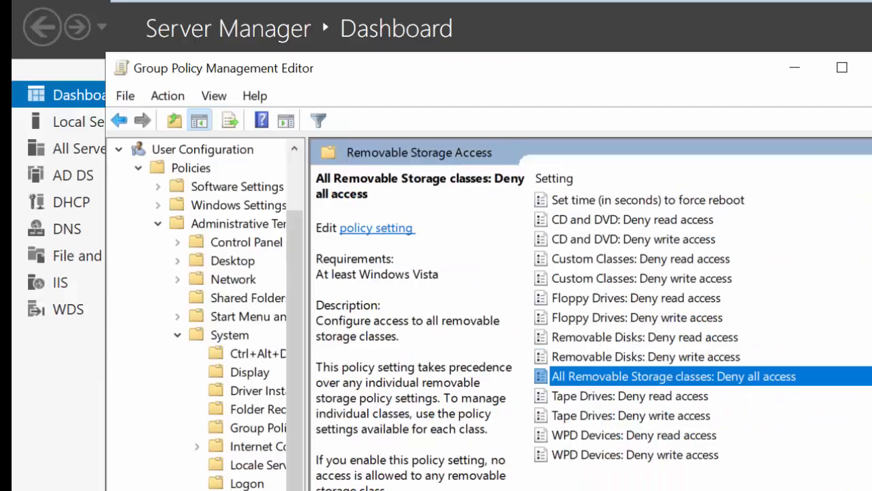
Close the usb policy editor and create a GPO named install linked to the HR organizational unit
{"action": "left_click", "coordinate": [871, 67]}
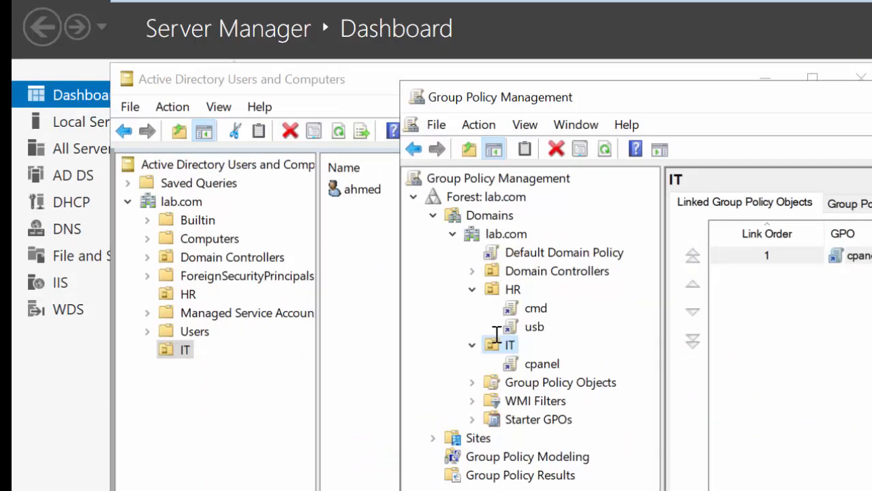
{"action": "right_click", "coordinate": [503, 289]}
{"action": "left_click", "coordinate": [510, 298]}
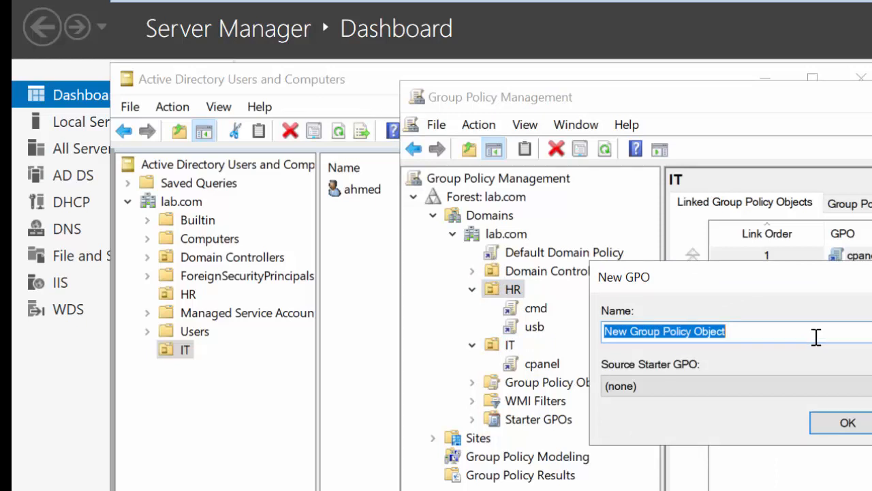
{"action": "type", "text": "install"}
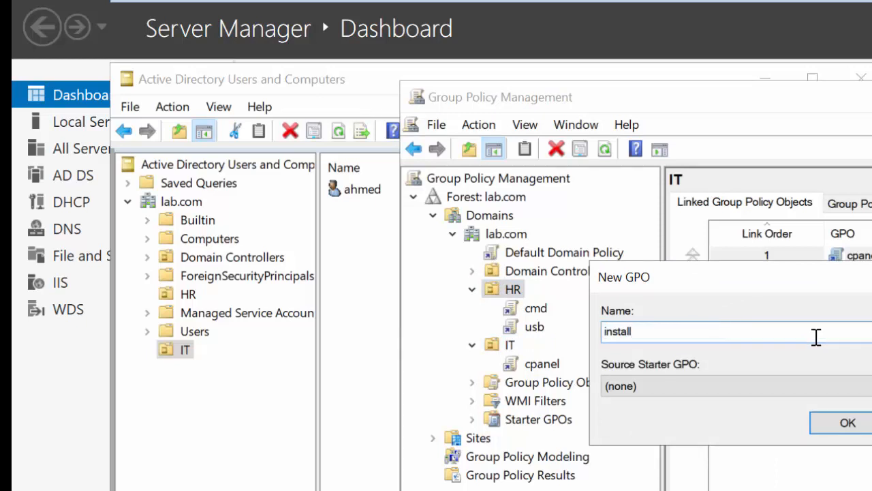
{"action": "key", "text": "Return"}
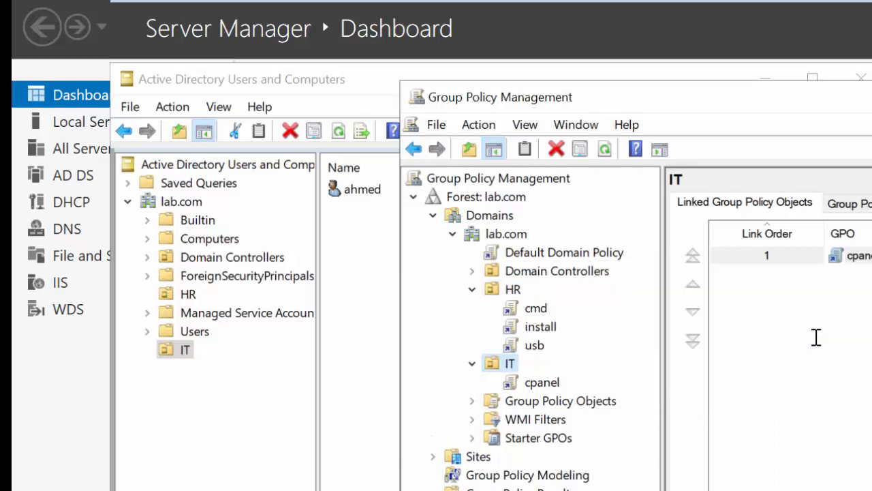
Open the install GPO for editing and go to the Administrative Templates under its Computer Configuration policies
{"action": "right_click", "coordinate": [526, 329]}
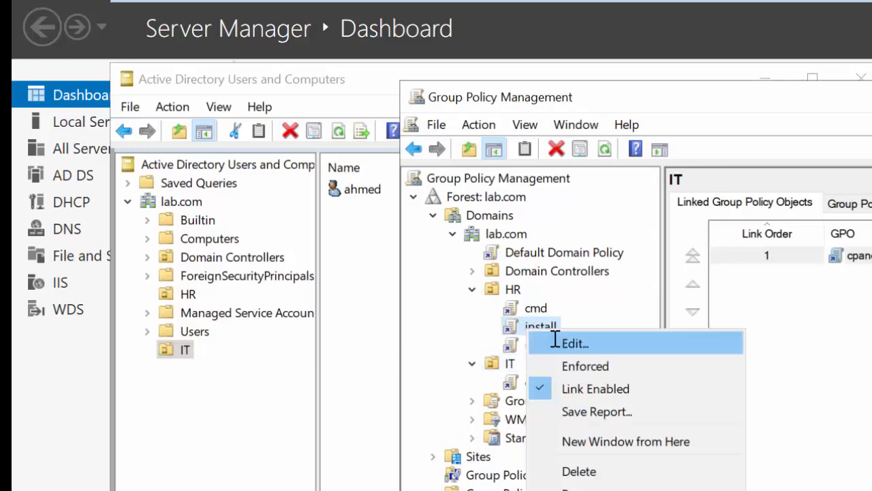
{"action": "left_click", "coordinate": [556, 342]}
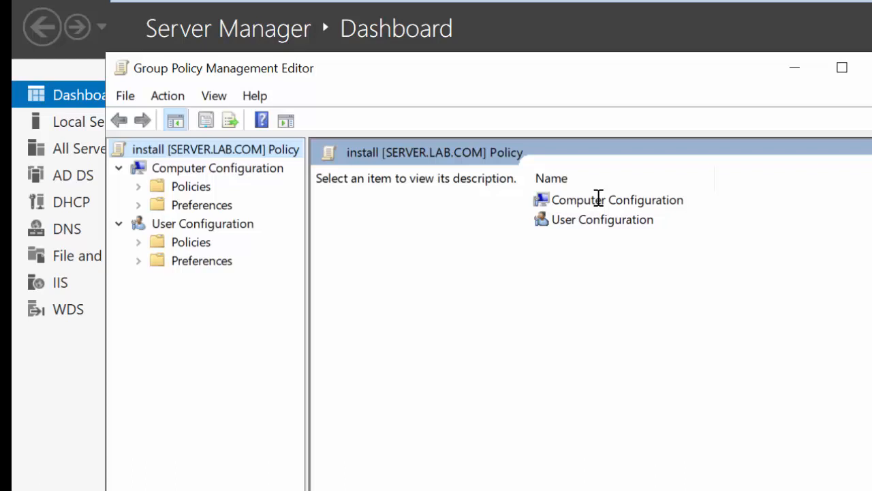
{"action": "double_click", "coordinate": [598, 198]}
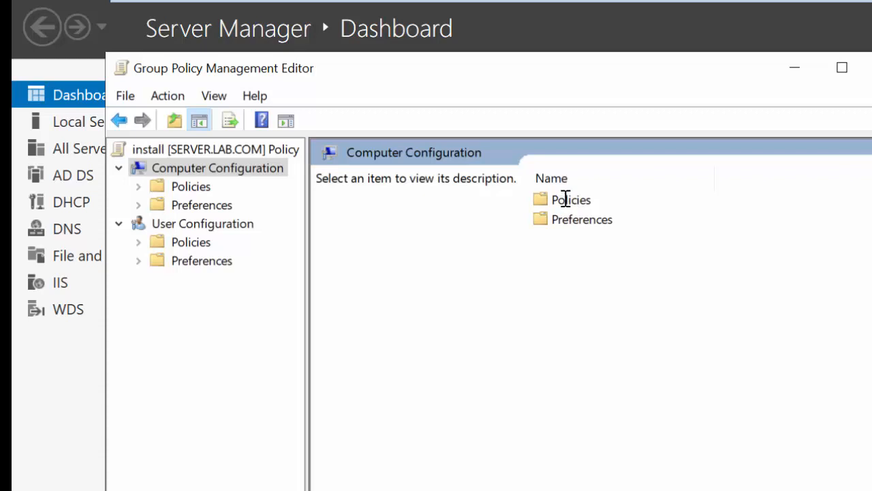
{"action": "double_click", "coordinate": [568, 200]}
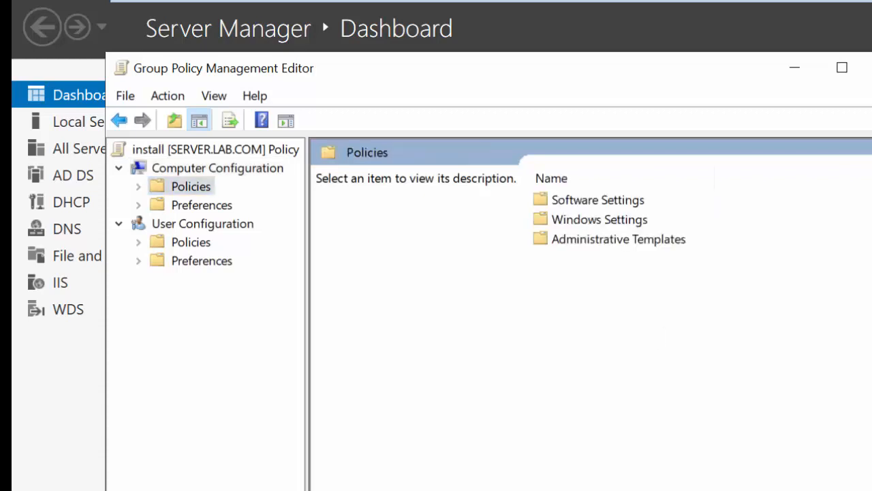
{"action": "double_click", "coordinate": [609, 239]}
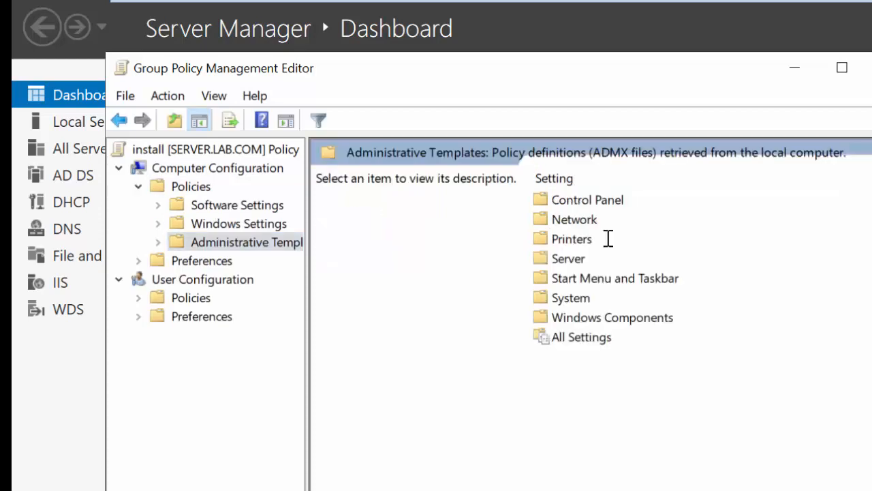
Open the Windows Installer settings under Windows Components
{"action": "double_click", "coordinate": [626, 318]}
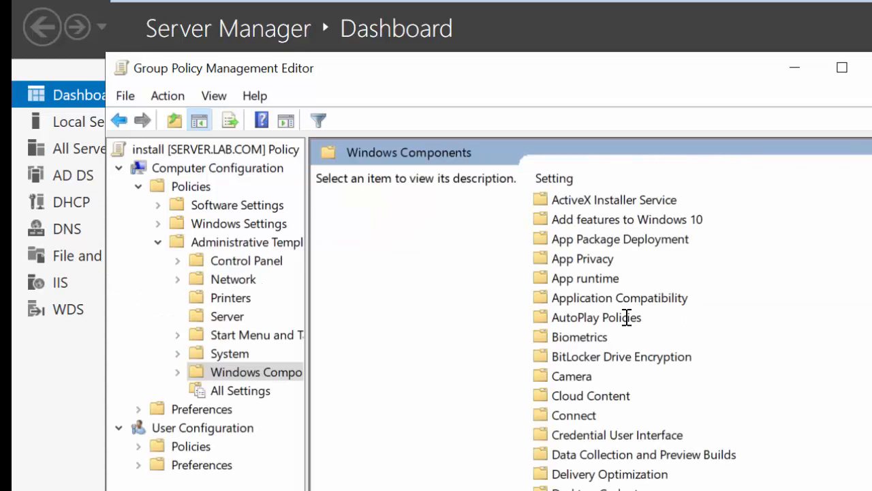
{"action": "scroll", "coordinate": [720, 300], "scroll_direction": "down", "scroll_amount": 5}
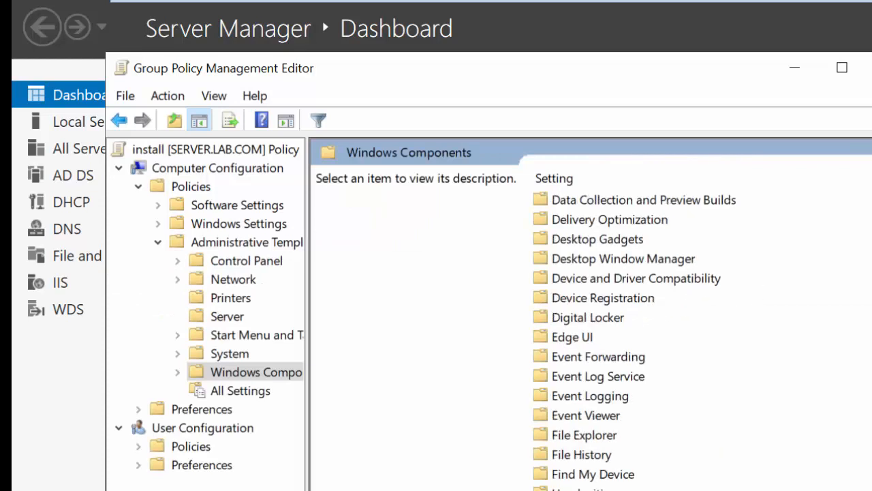
{"action": "scroll", "coordinate": [644, 338], "scroll_direction": "down", "scroll_amount": 6}
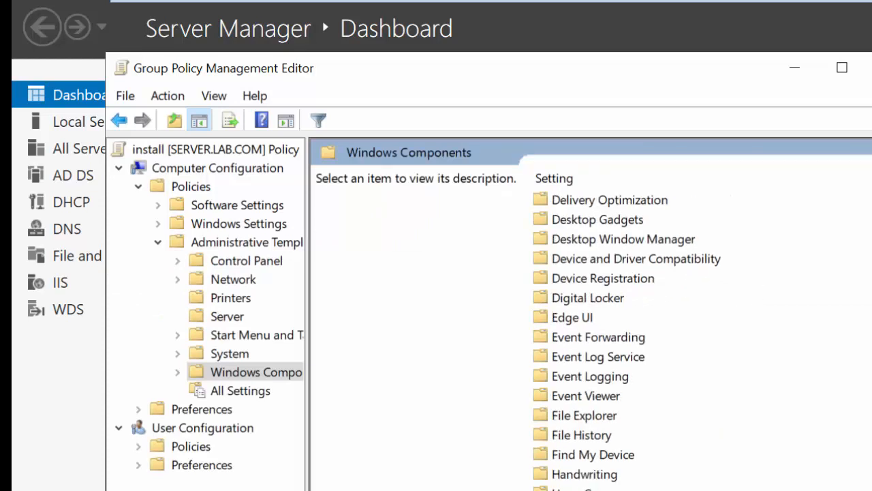
{"action": "scroll", "coordinate": [644, 338], "scroll_direction": "down", "scroll_amount": 1}
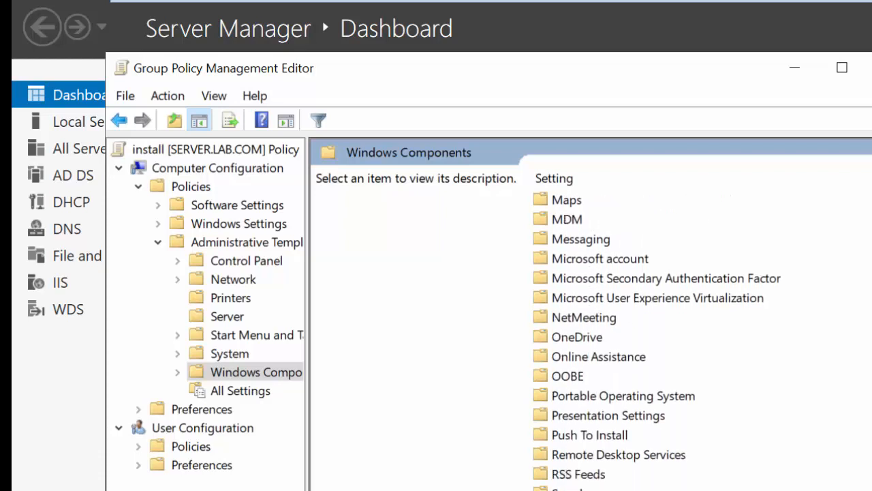
{"action": "scroll", "coordinate": [666, 338], "scroll_direction": "down", "scroll_amount": 3}
{"action": "scroll", "coordinate": [666, 338], "scroll_direction": "up", "scroll_amount": 1}
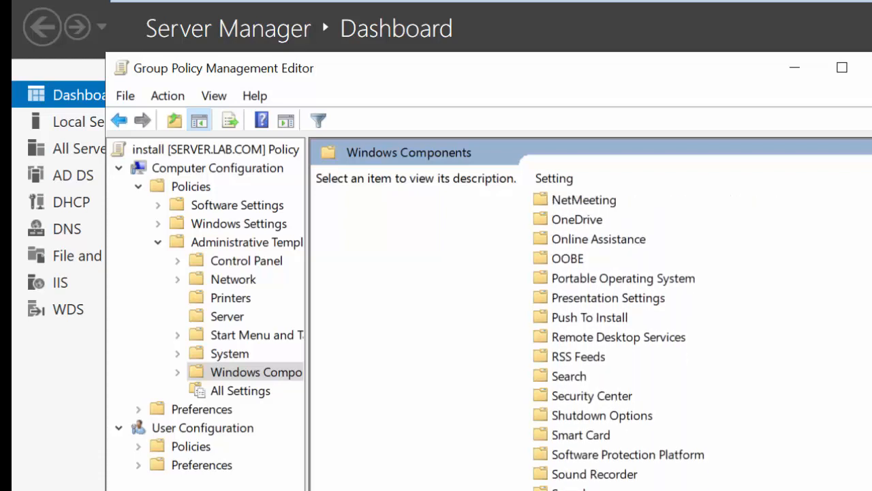
{"action": "scroll", "coordinate": [667, 337], "scroll_direction": "down", "scroll_amount": 1}
{"action": "scroll", "coordinate": [667, 338], "scroll_direction": "down", "scroll_amount": 5}
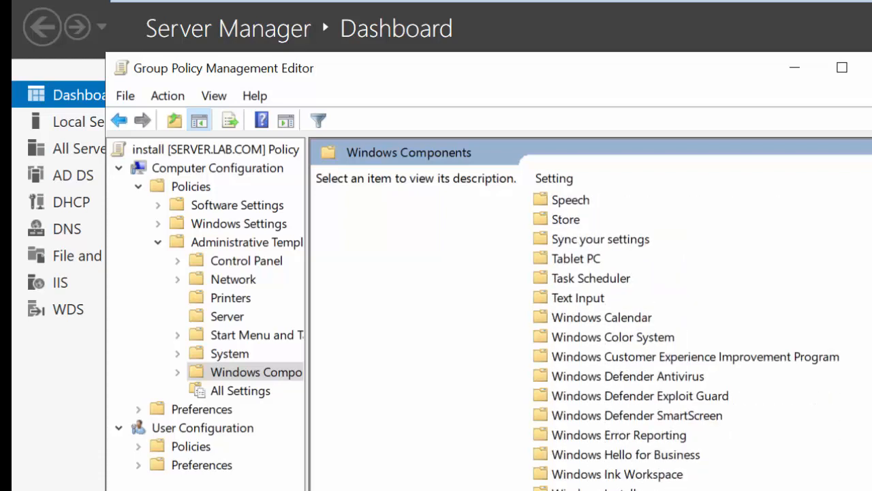
{"action": "double_click", "coordinate": [590, 488]}
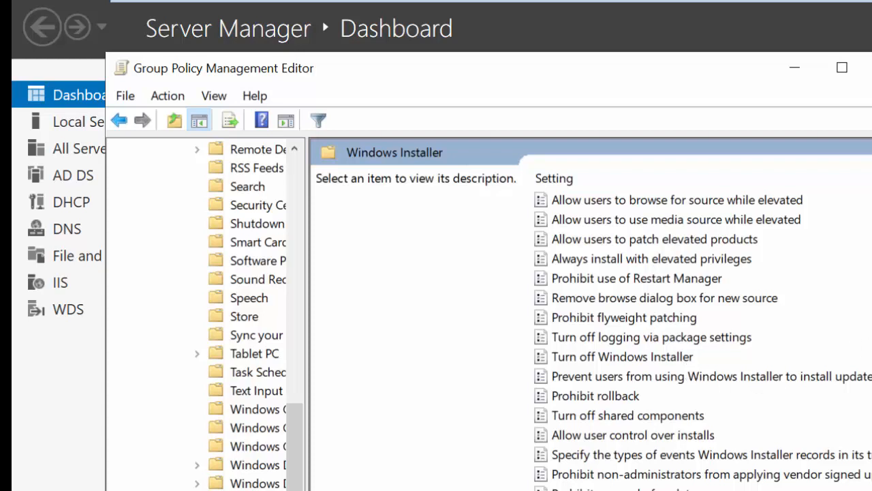
Set the "Prohibit User Installs" policy to Enabled with the Hide User Installs behavior and accept the change
{"action": "scroll", "coordinate": [682, 341], "scroll_direction": "down", "scroll_amount": 2}
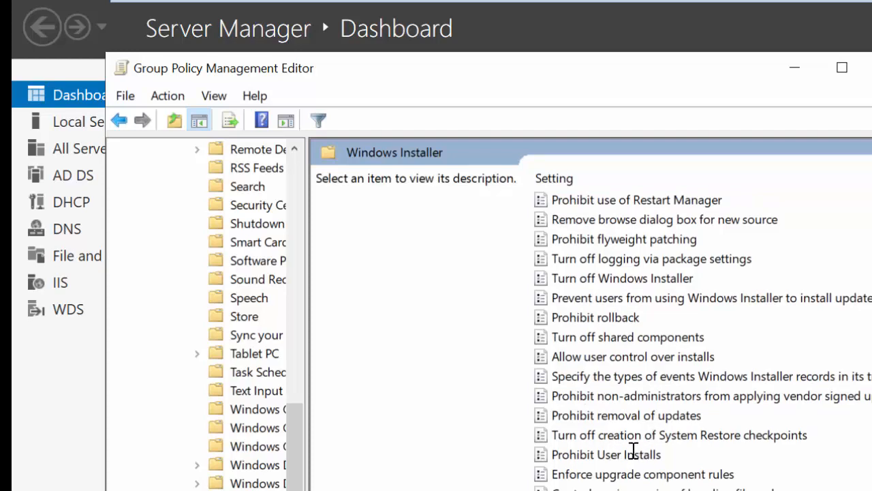
{"action": "double_click", "coordinate": [606, 455]}
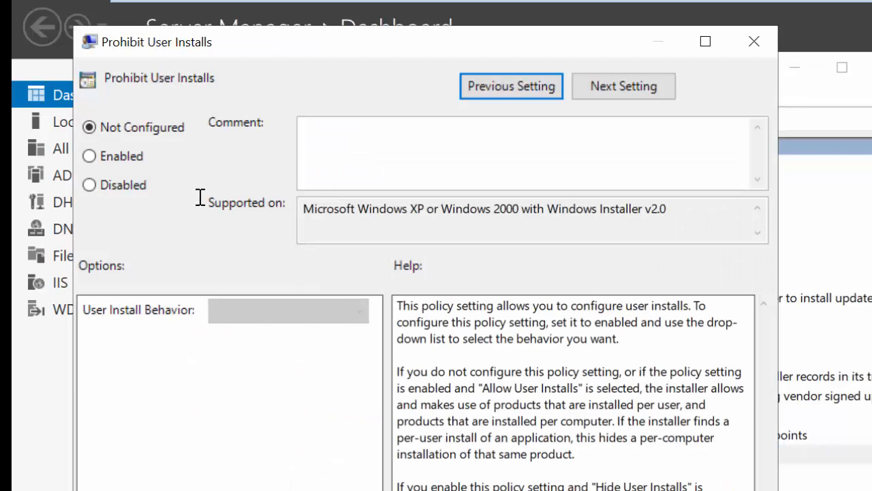
{"action": "left_click", "coordinate": [127, 156]}
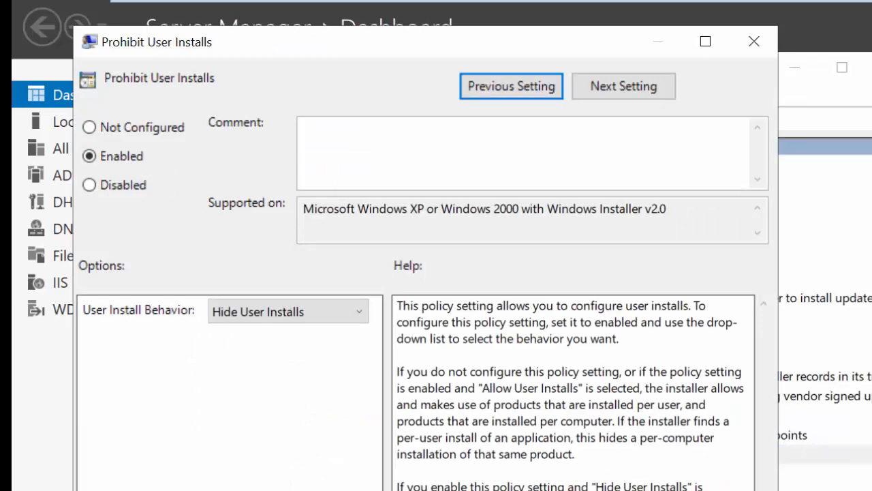
{"action": "left_click", "coordinate": [565, 490]}
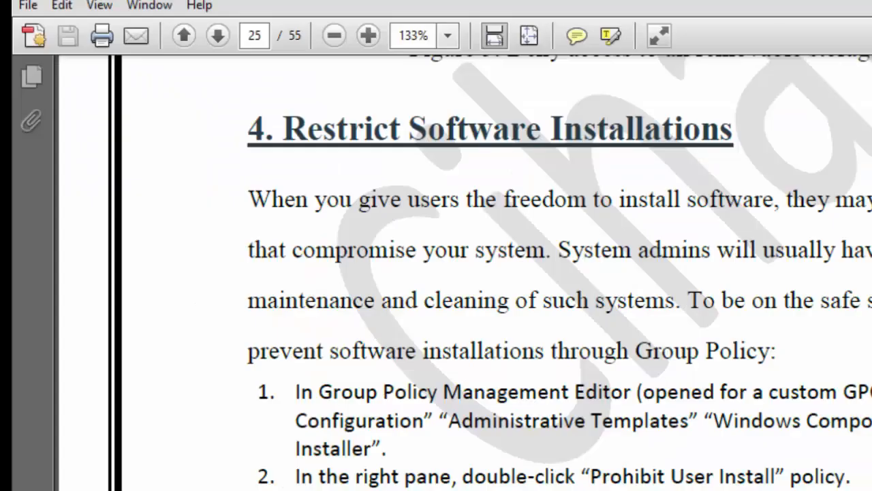
Browse forward in the PDF guide past the Restrict Software Installations section
{"action": "scroll", "coordinate": [464, 273], "scroll_direction": "down", "scroll_amount": 10}
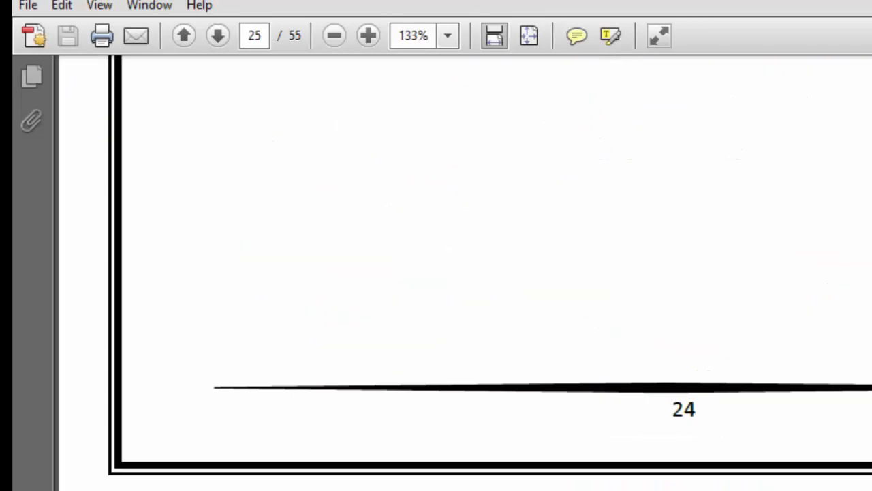
{"action": "scroll", "coordinate": [464, 272], "scroll_direction": "down", "scroll_amount": 20}
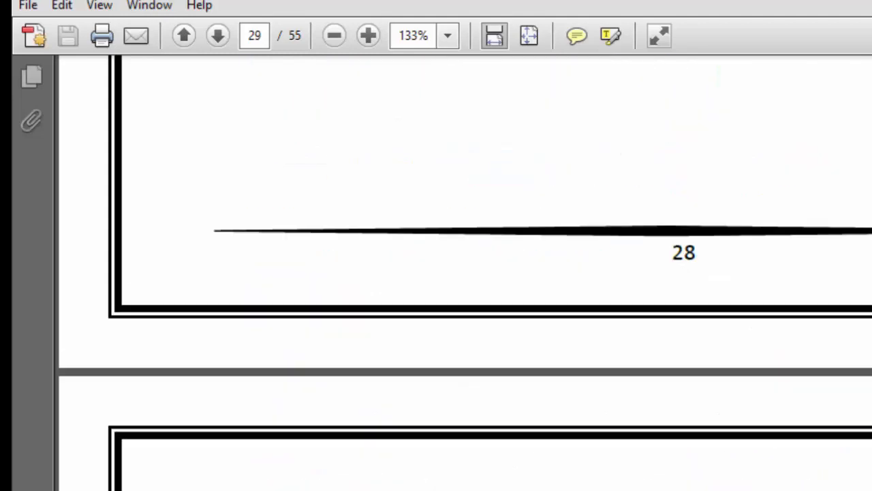